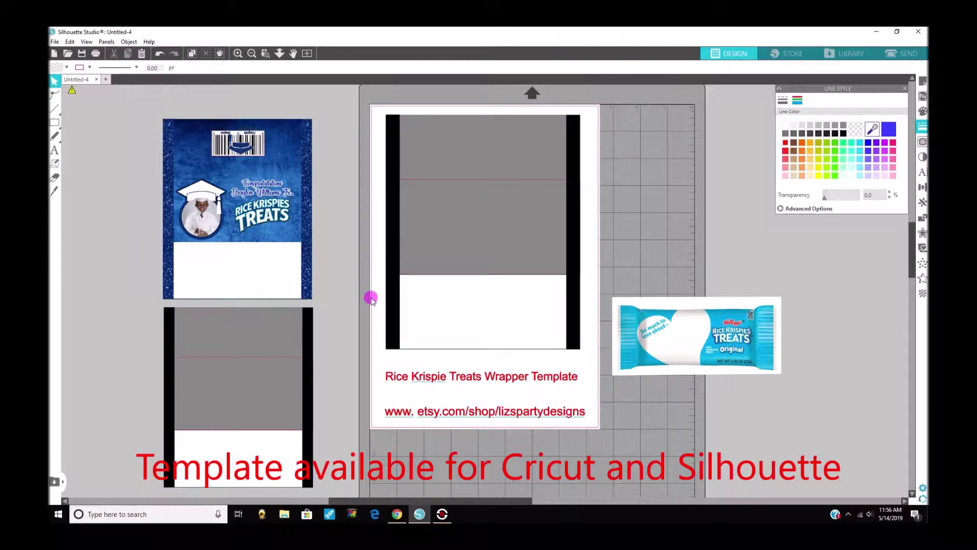
Move the Rice Krispies bar photo up and left beside the blank wrapper template, then deselect it.
left_click_drag(660, 315, 657, 250)
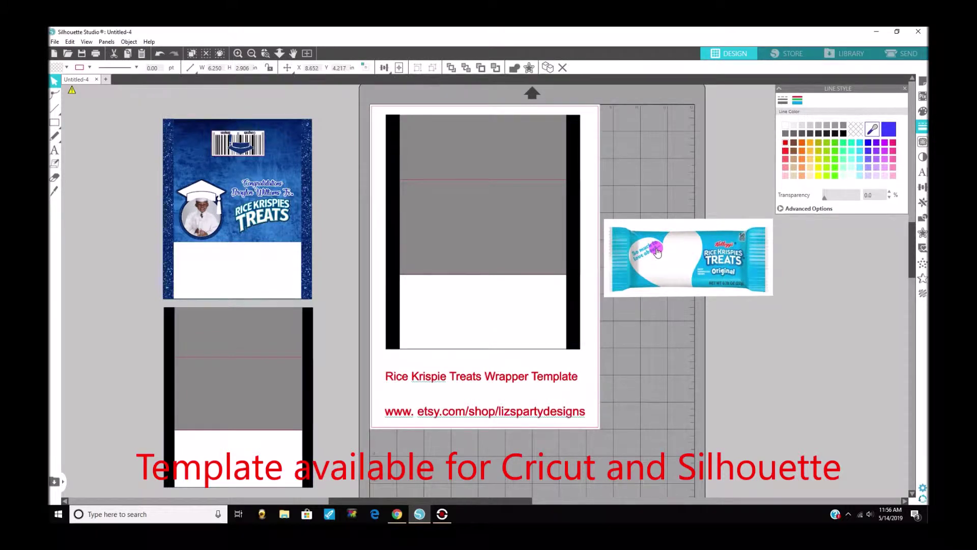
key("Escape")
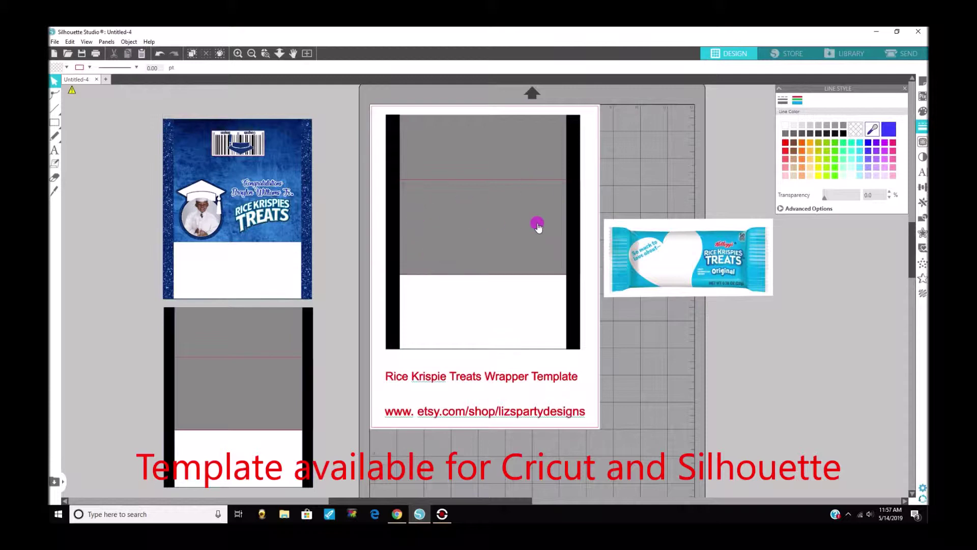
Select the template's left and right black side bars together, undoing an accidental move.
left_click(390, 157)
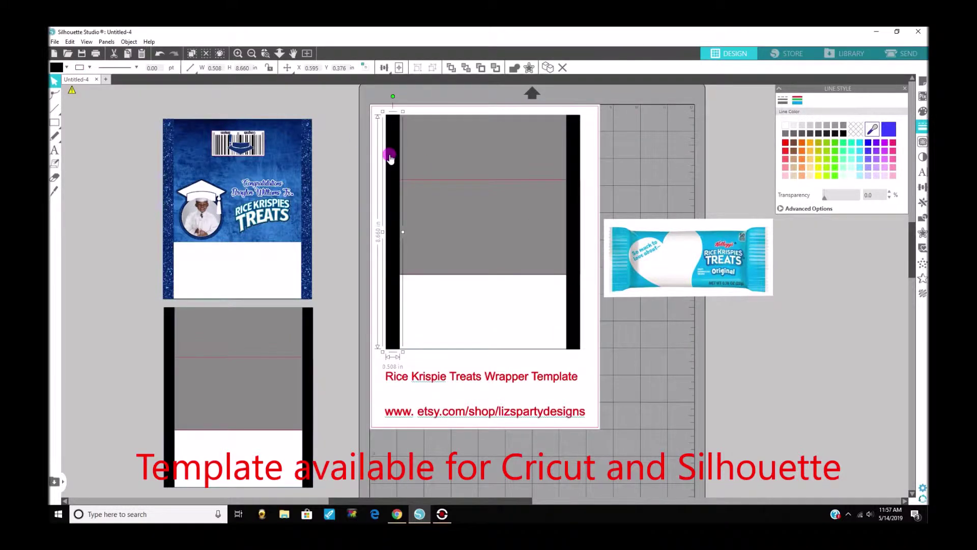
left_click(568, 158, "shift")
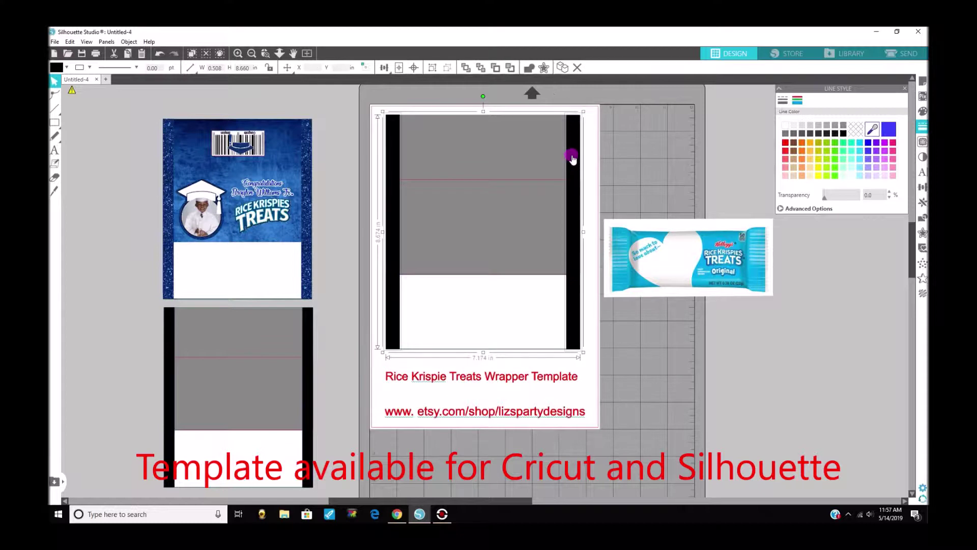
left_click_drag(574, 159, 410, 217)
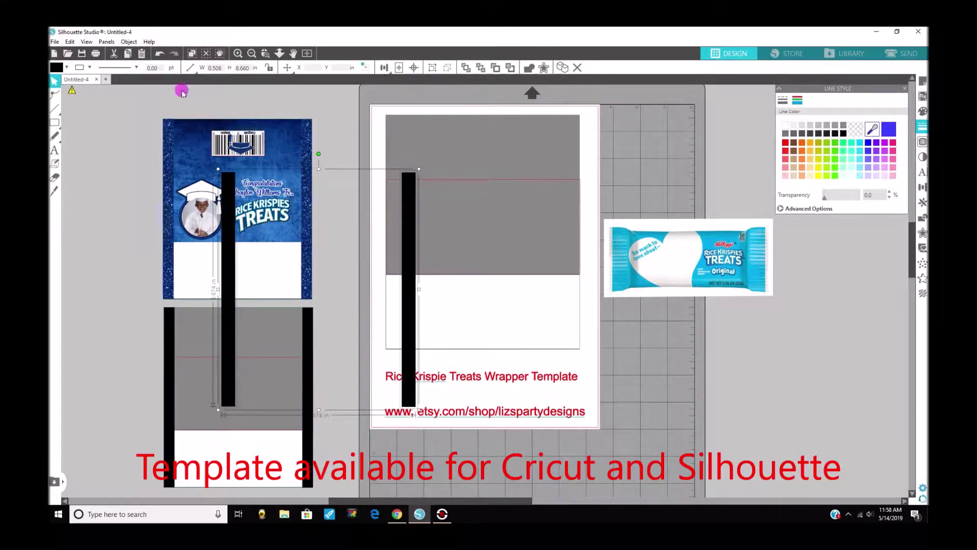
left_click(161, 54)
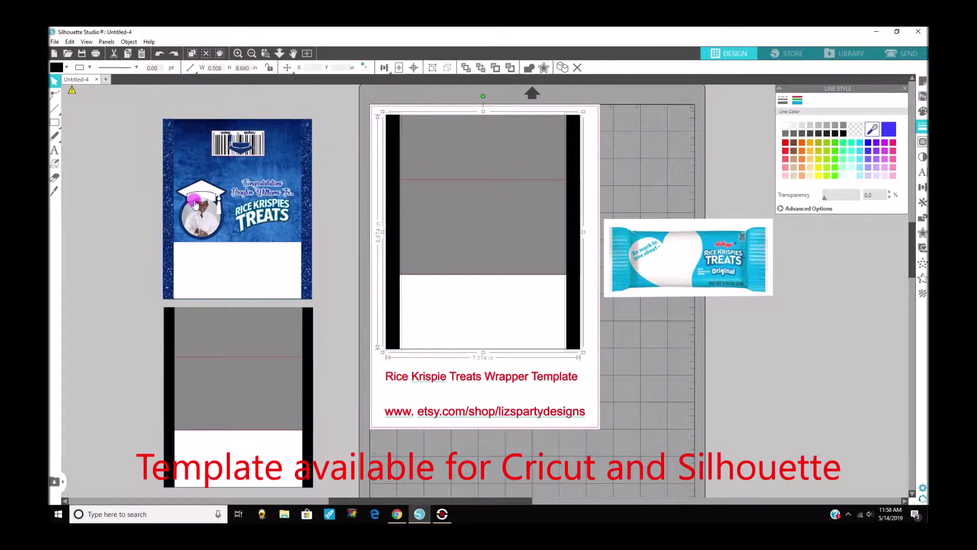
left_click(575, 178, "shift")
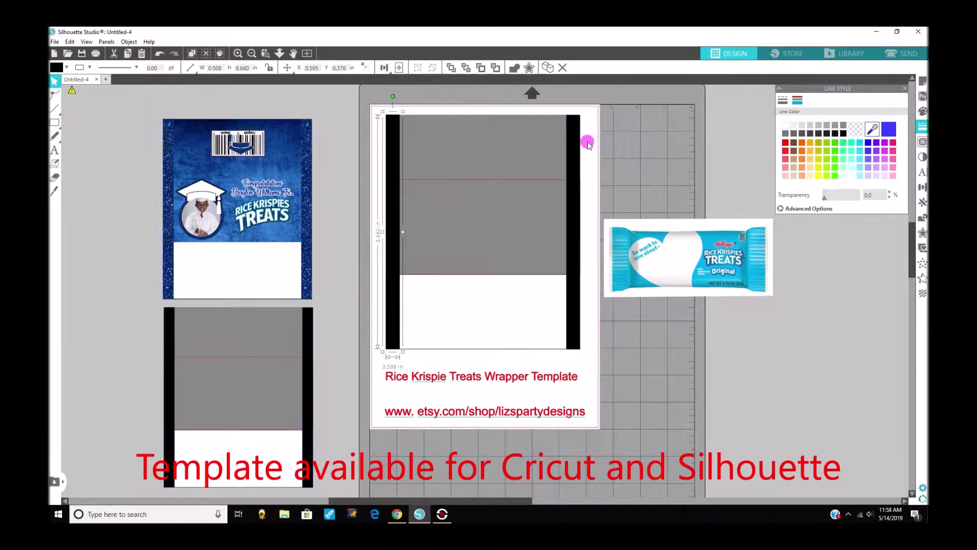
left_click(572, 150, "shift")
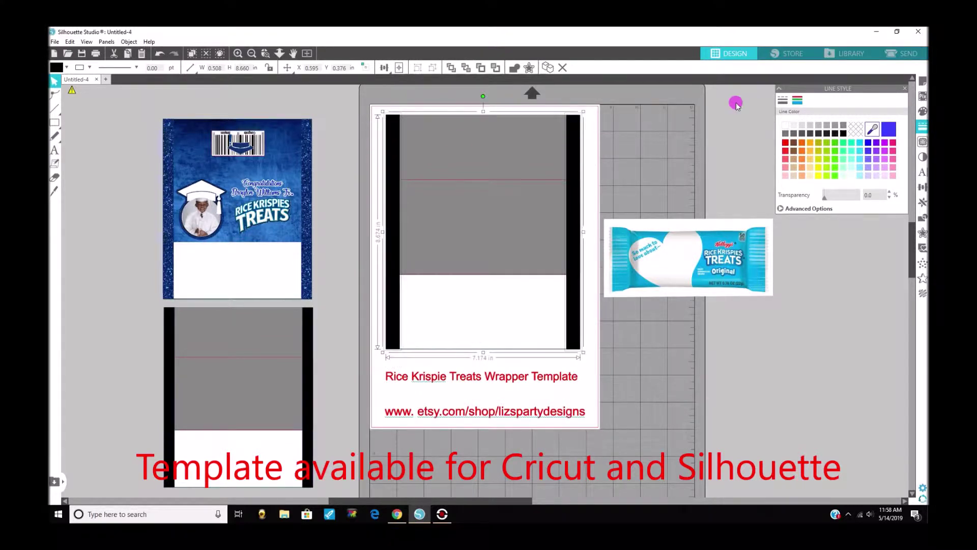
Search the library for 'glitter' and fill both side bars with the blue glitter pattern.
left_click(850, 55)
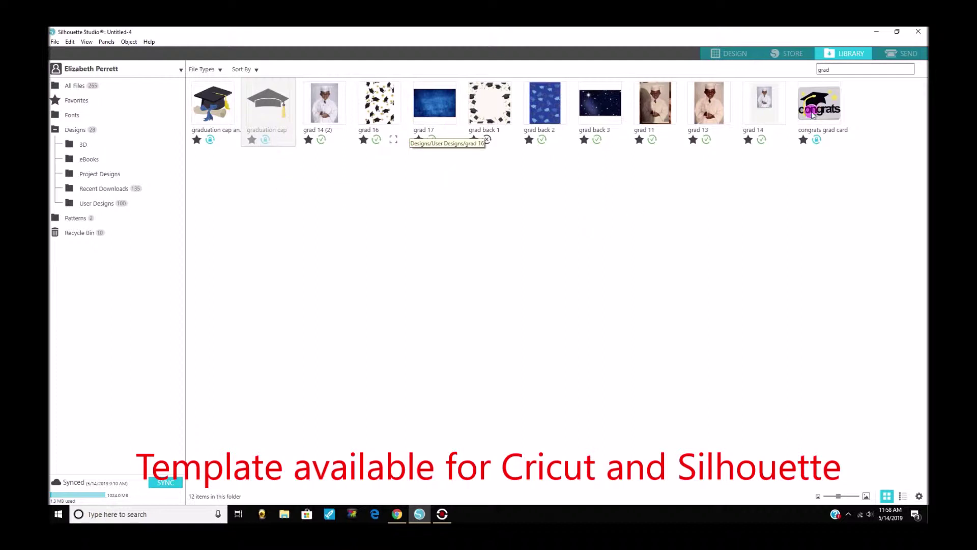
left_click_drag(846, 73, 783, 74)
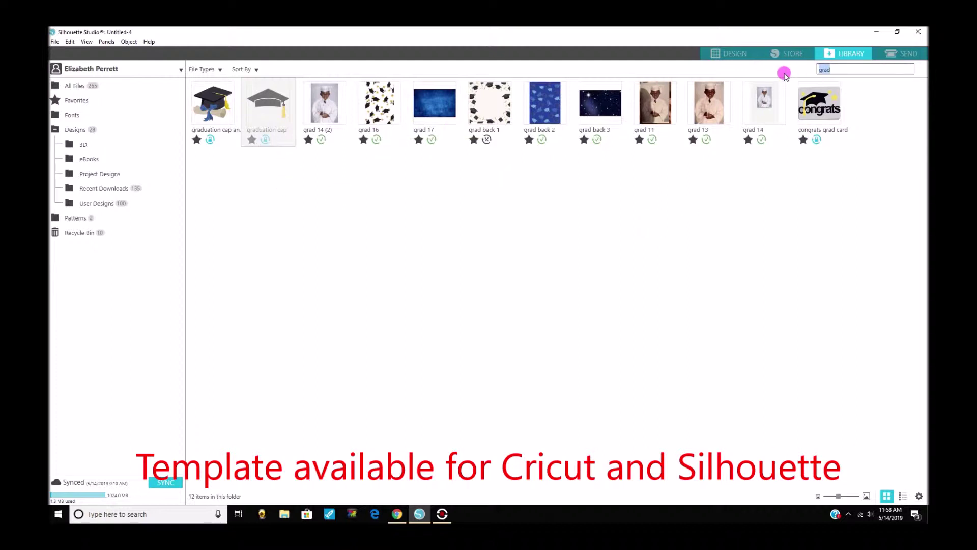
type("glitte")
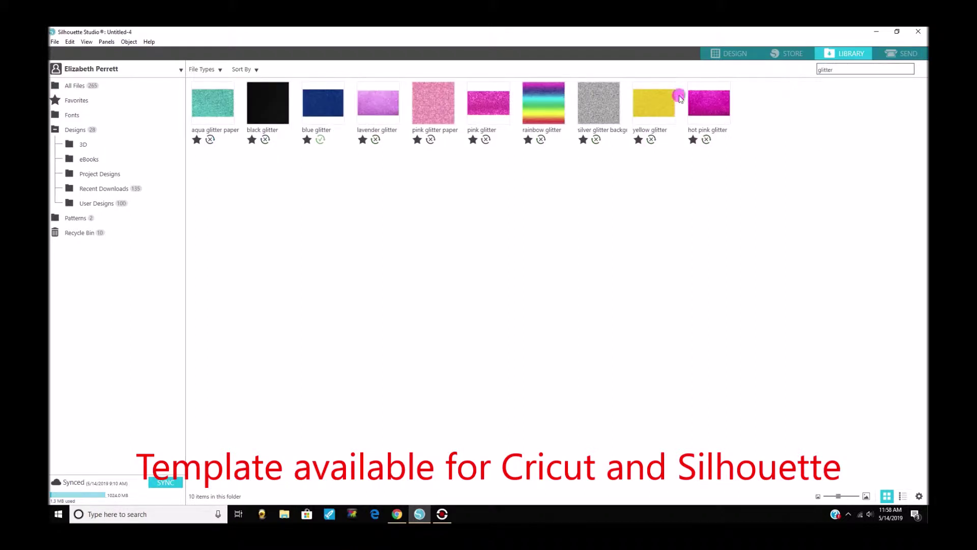
left_click(335, 110)
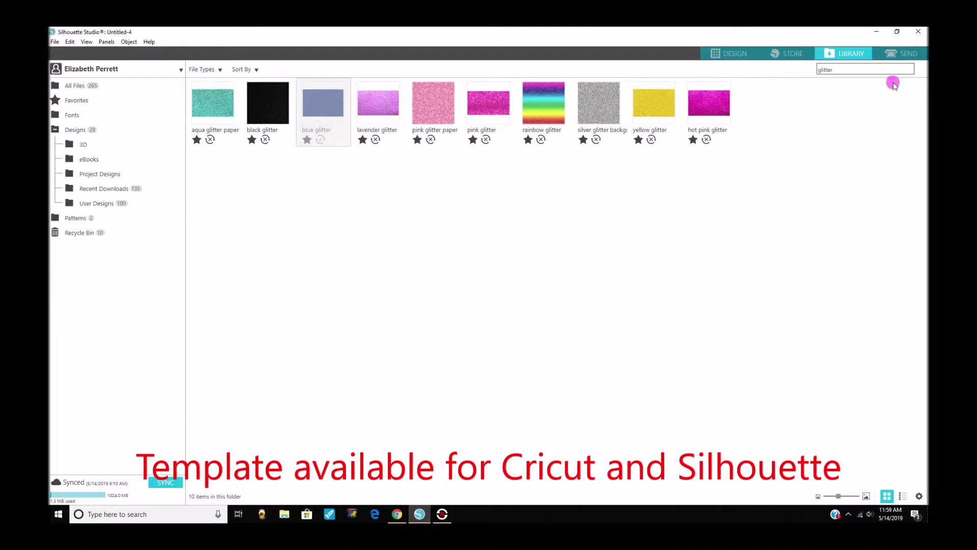
left_click(725, 51)
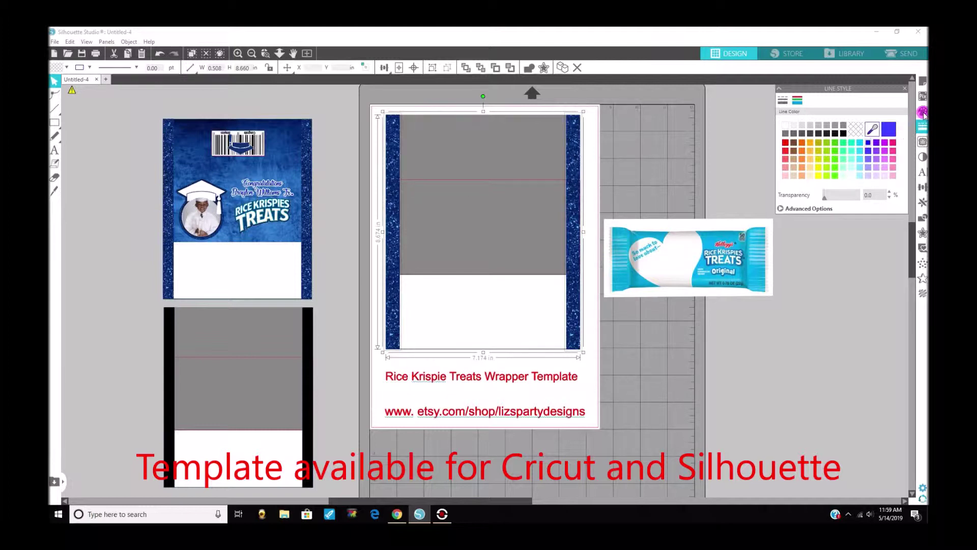
left_click(872, 129)
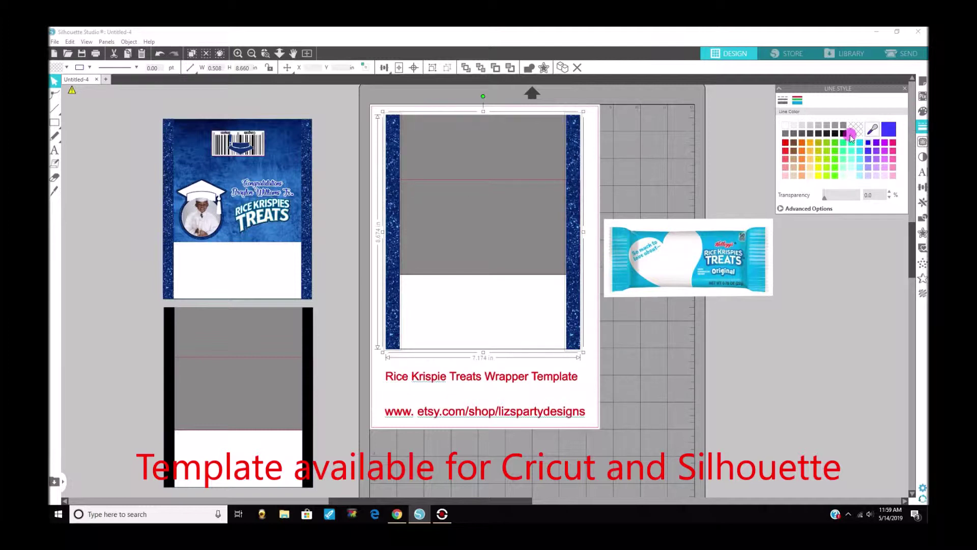
left_click(575, 155)
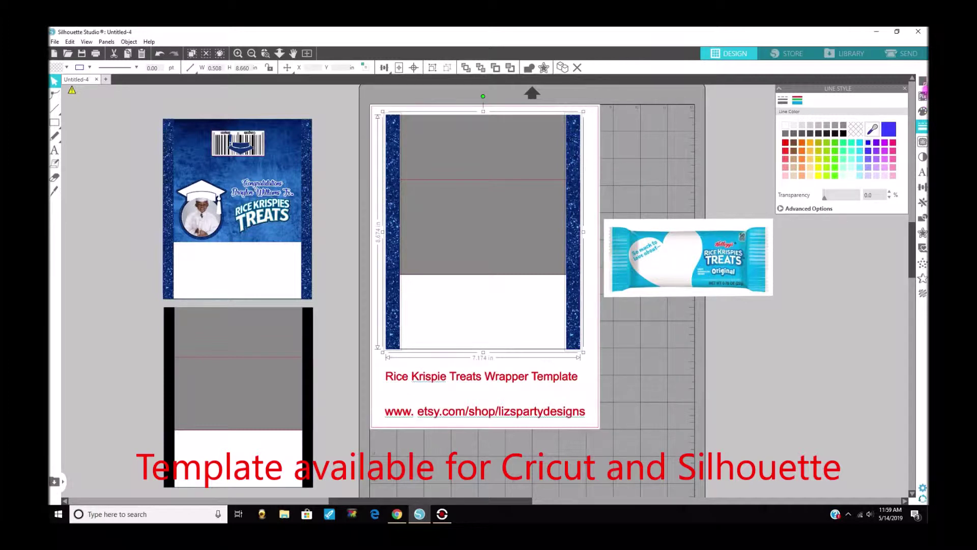
left_click(923, 110)
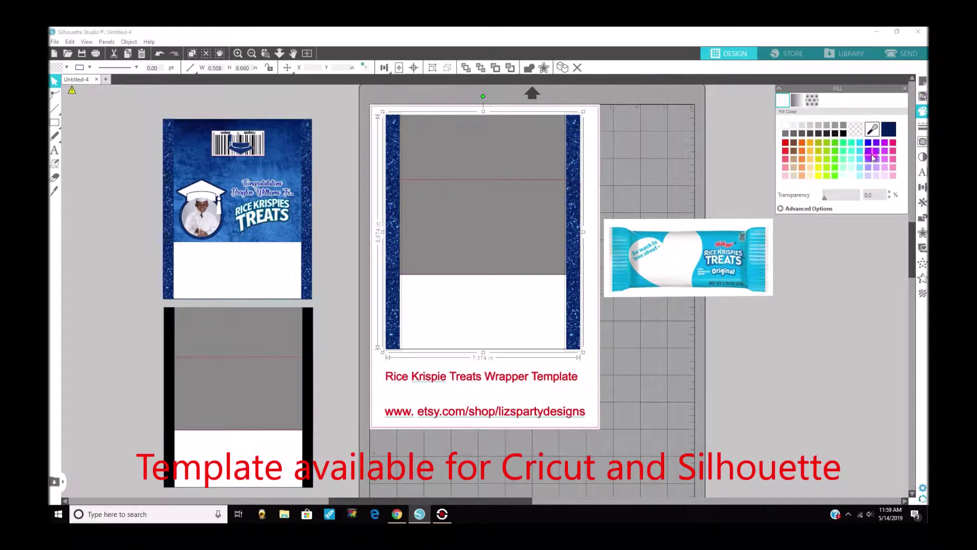
left_click(872, 157)
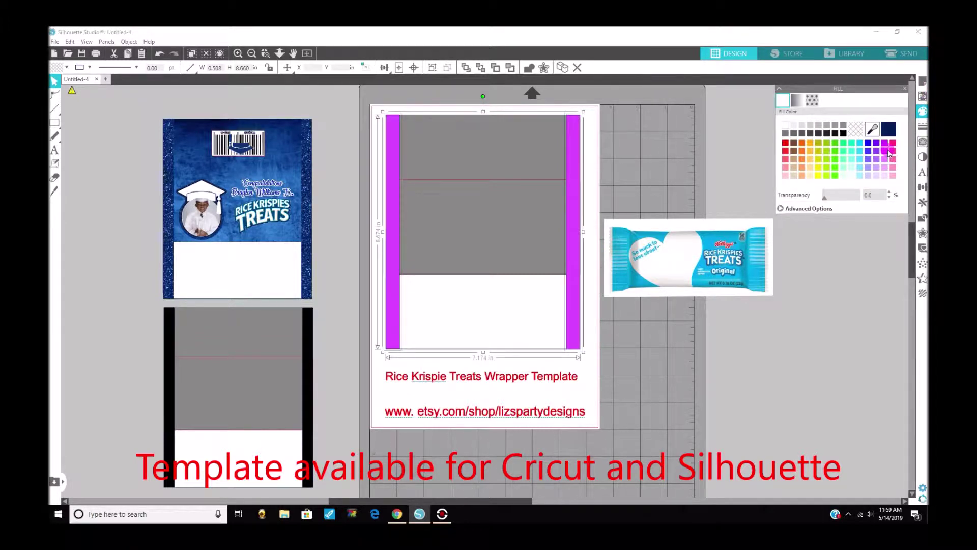
left_click(857, 151)
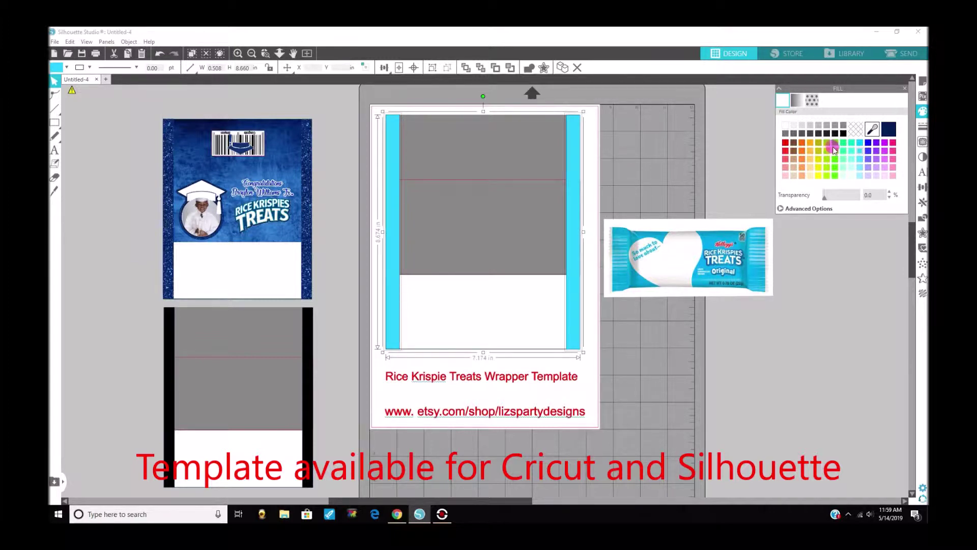
left_click(849, 53)
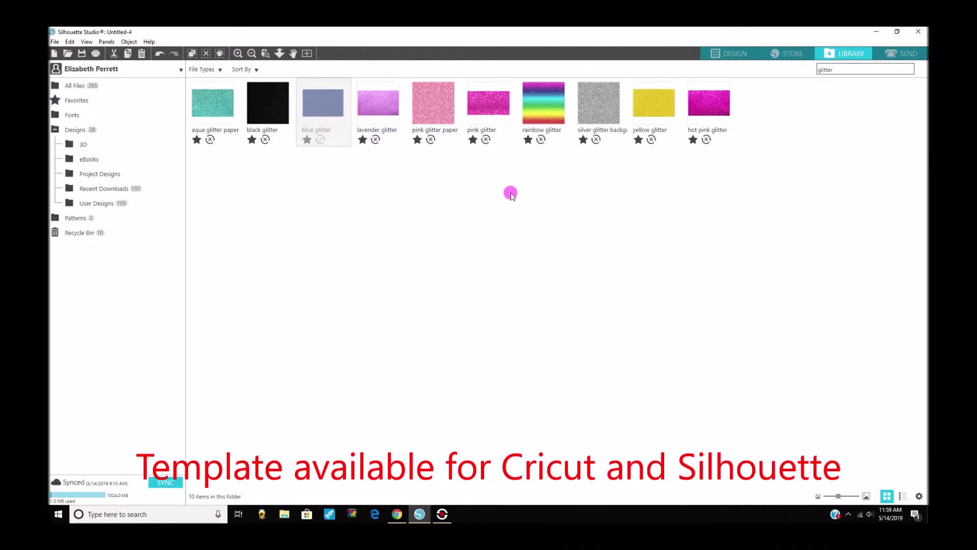
left_click(726, 57)
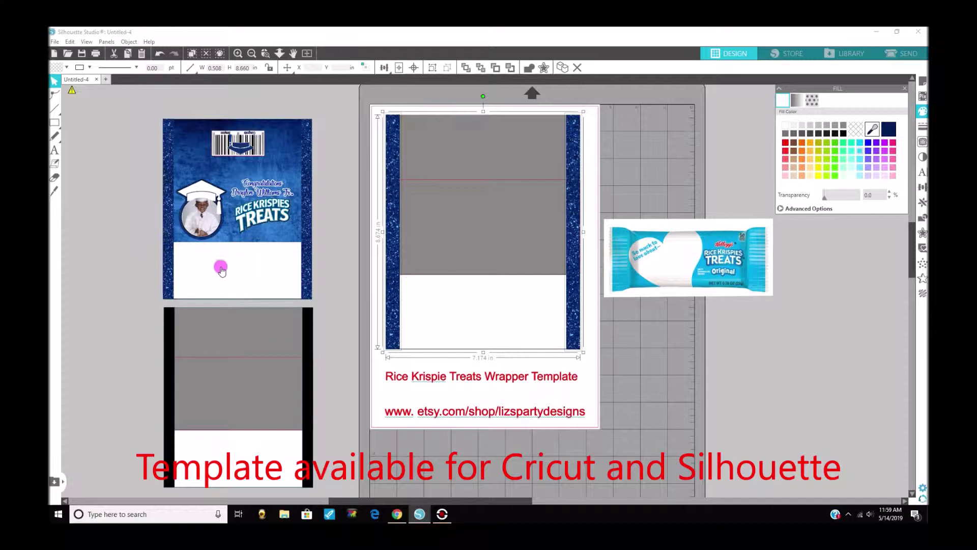
Duplicate the barcode on the finished sample wrapper from its right-click menu.
left_click(240, 273)
left_click(332, 244)
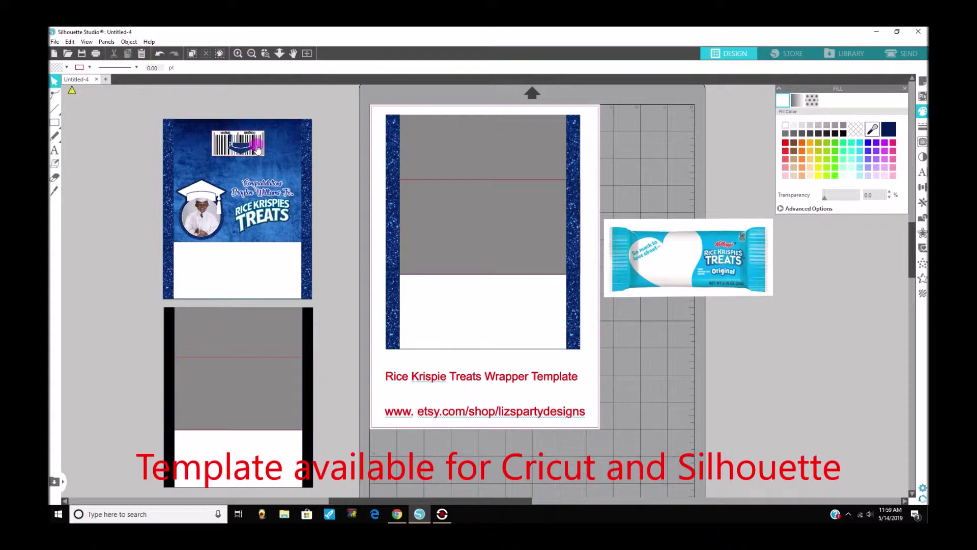
right_click(258, 146)
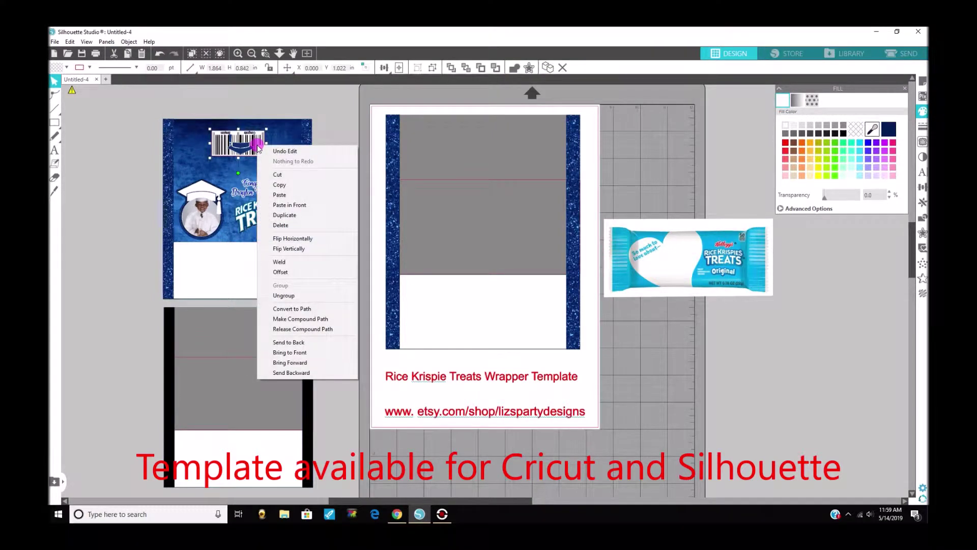
left_click(285, 214)
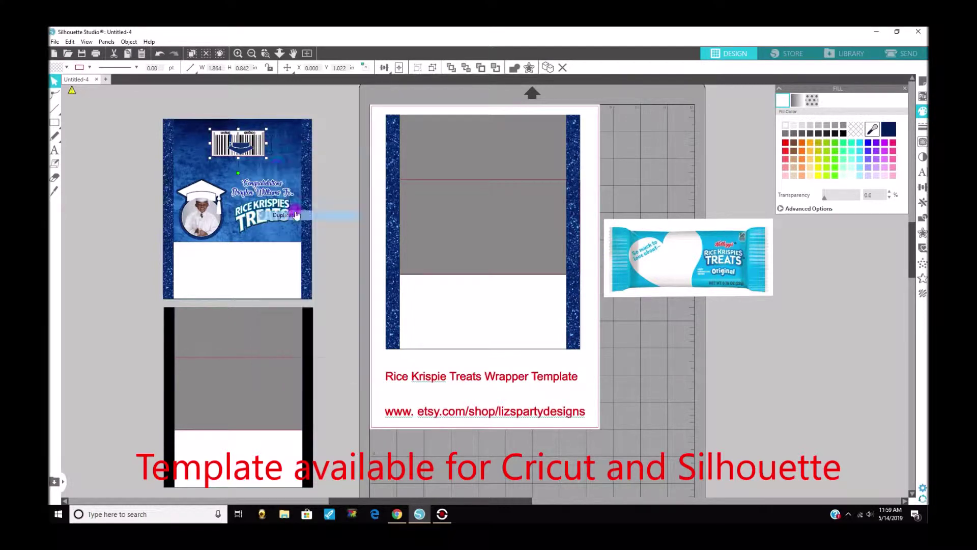
left_click(266, 152)
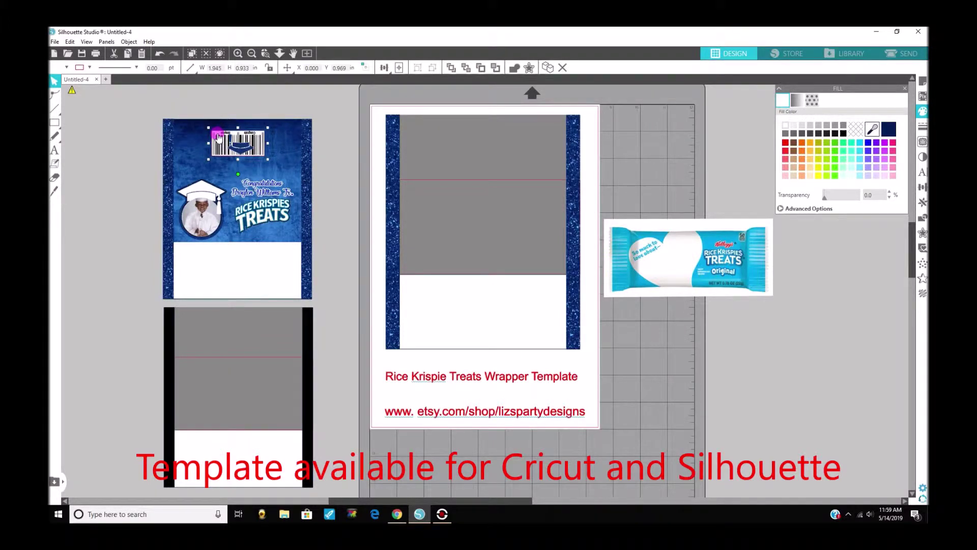
Group the four barcode pieces, duplicate them, and place the copy right of the template.
left_click(224, 142)
left_click(249, 134)
right_click(260, 147)
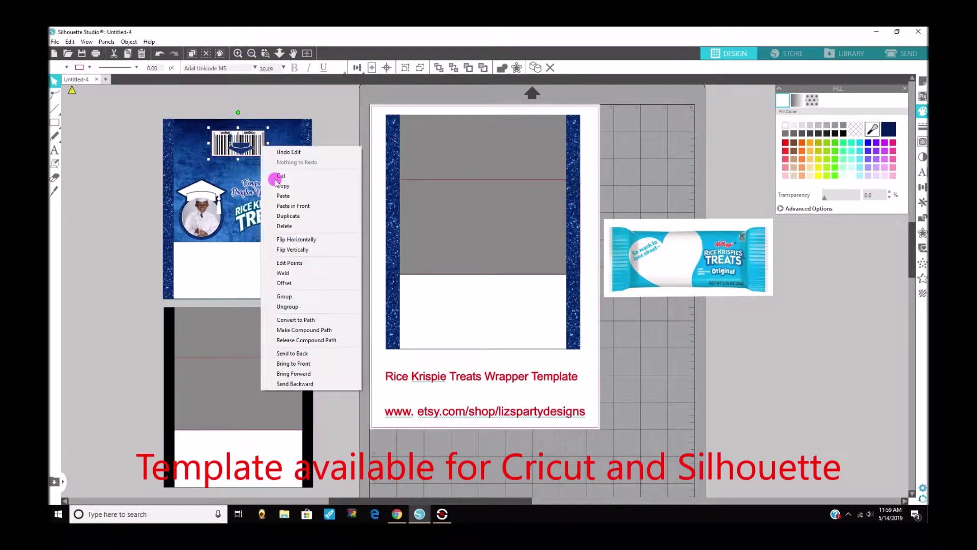
left_click(293, 307)
left_click(258, 147)
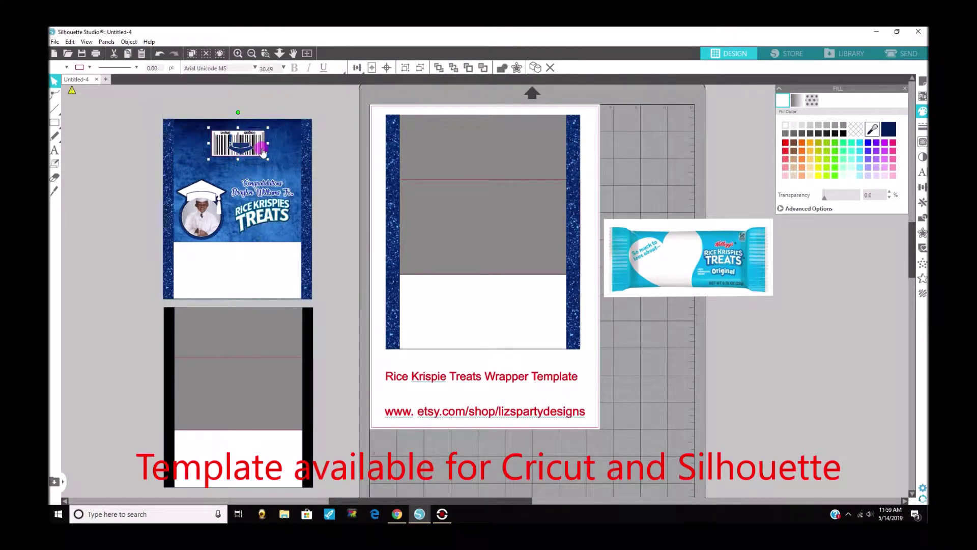
right_click(262, 152)
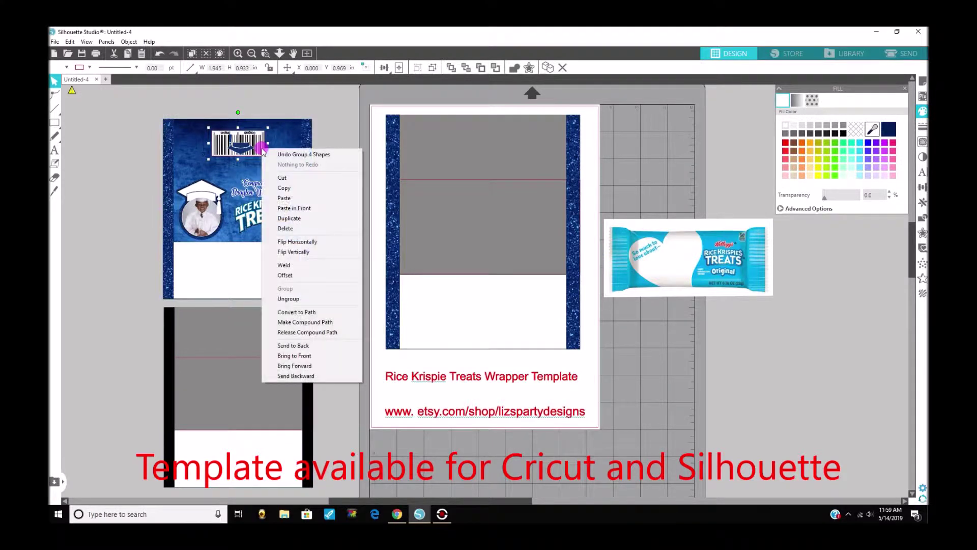
left_click(297, 215)
left_click_drag(262, 151, 676, 155)
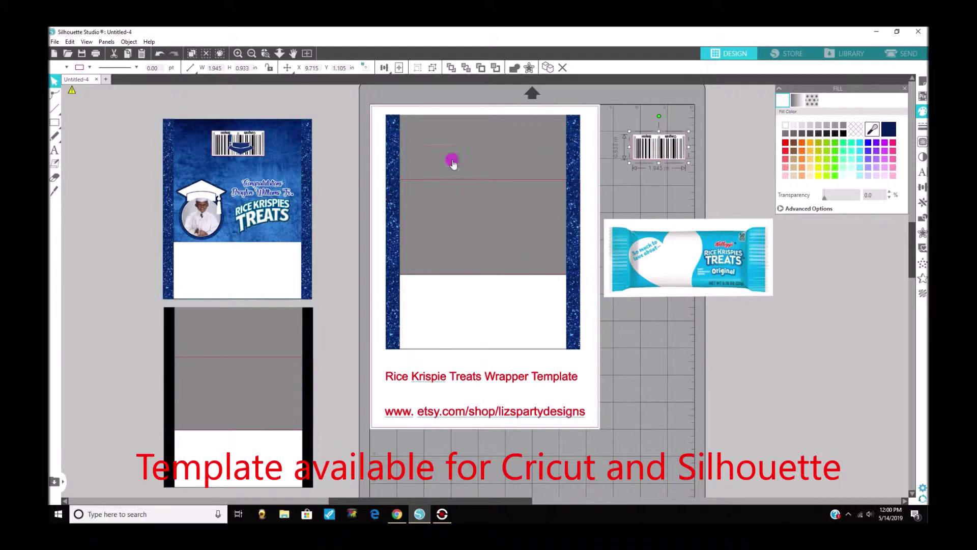
left_click(443, 226)
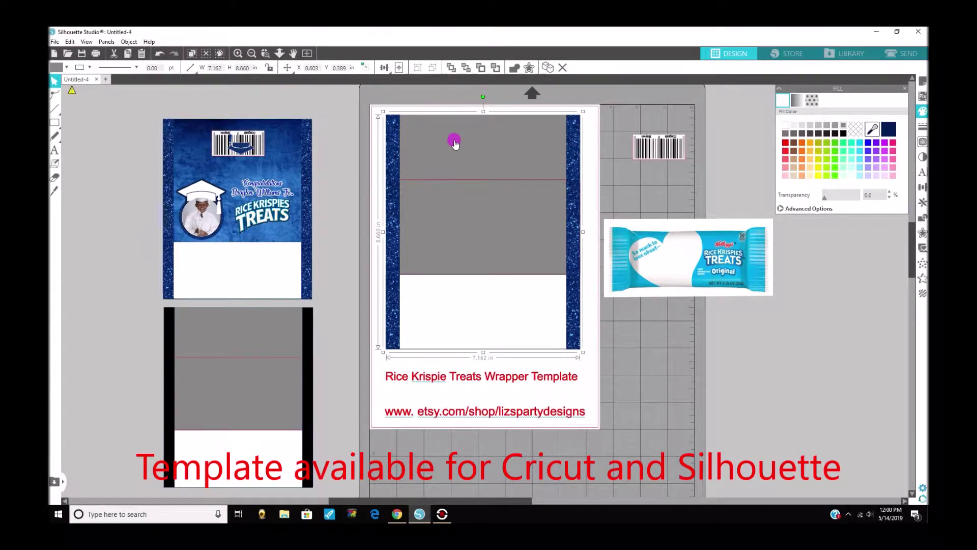
left_click_drag(454, 144, 453, 142)
Search the library for 'grad' and apply the blue textured grad 17 background to the wrapper.
left_click(848, 57)
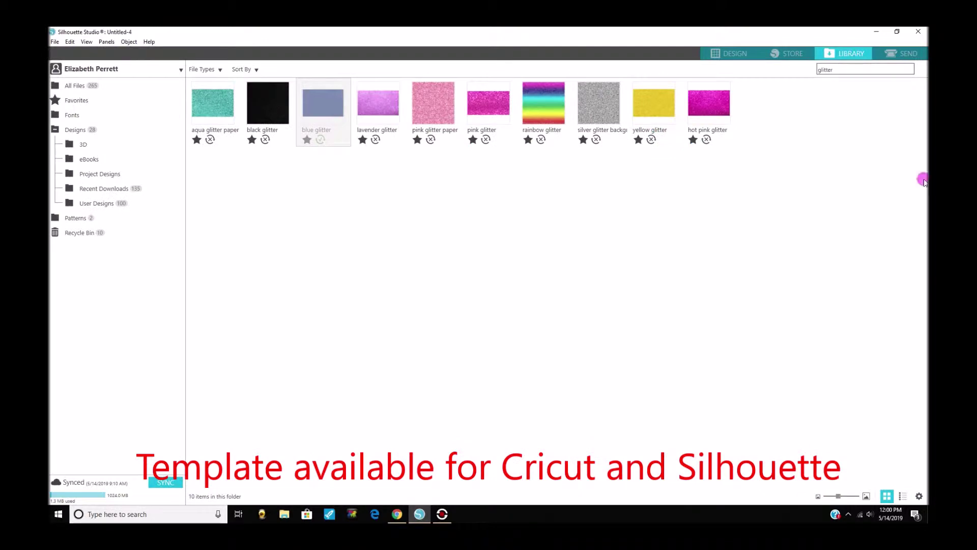
left_click(337, 154)
left_click(727, 53)
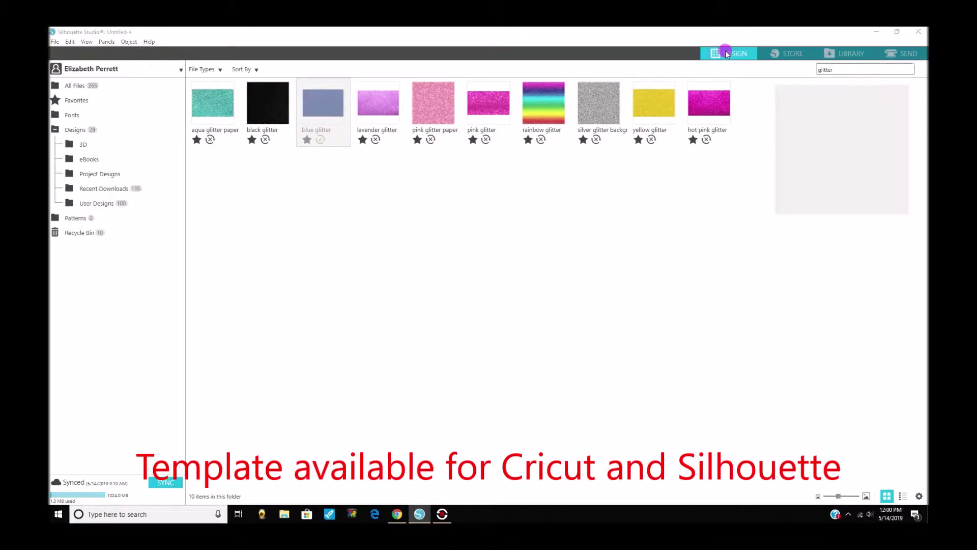
left_click(869, 57)
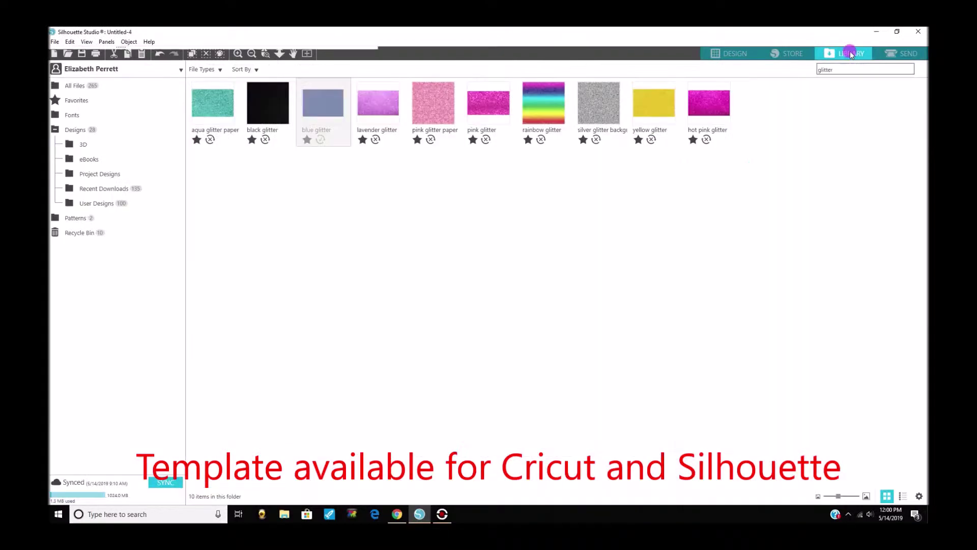
left_click(834, 102)
left_click_drag(840, 70, 770, 76)
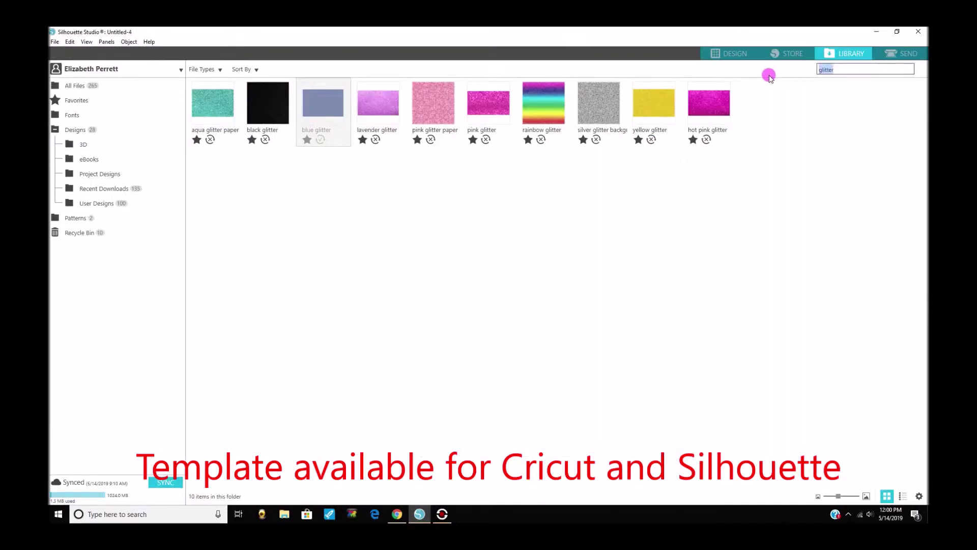
type("grad")
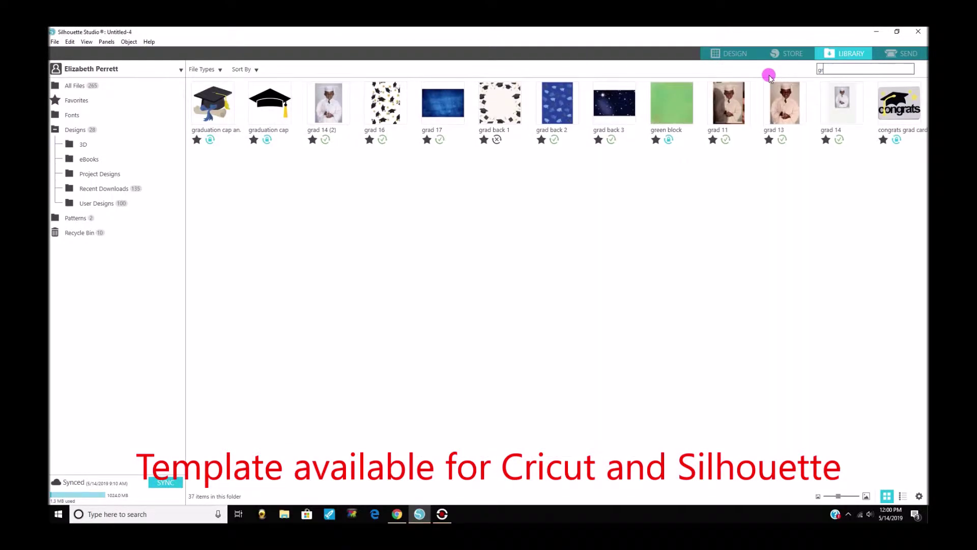
left_click(435, 113)
left_click(736, 54)
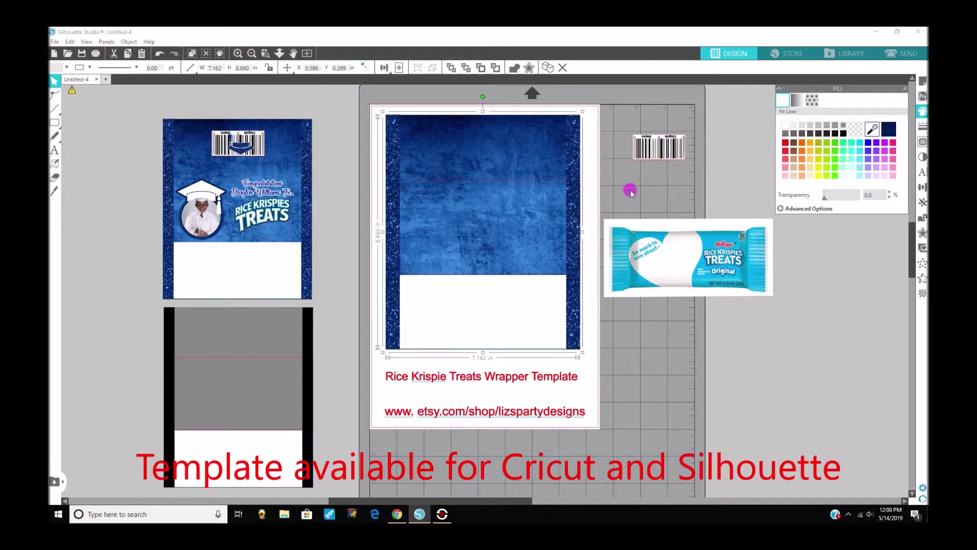
Ungroup the barcode sitting beside the mat.
left_click(615, 158)
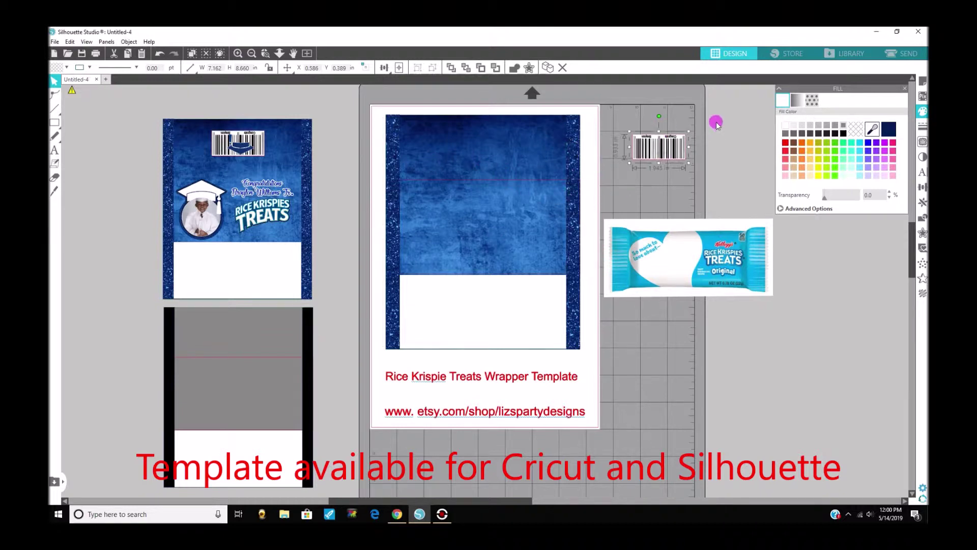
right_click(674, 152)
left_click(703, 304)
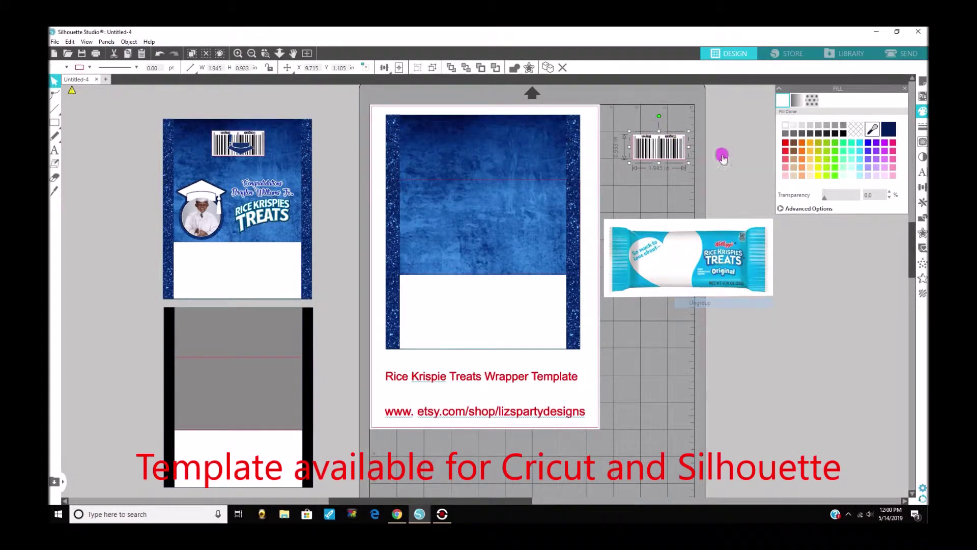
Regroup the barcode pieces and drag the barcode to the top centre of the blue wrapper panel.
left_click(657, 143)
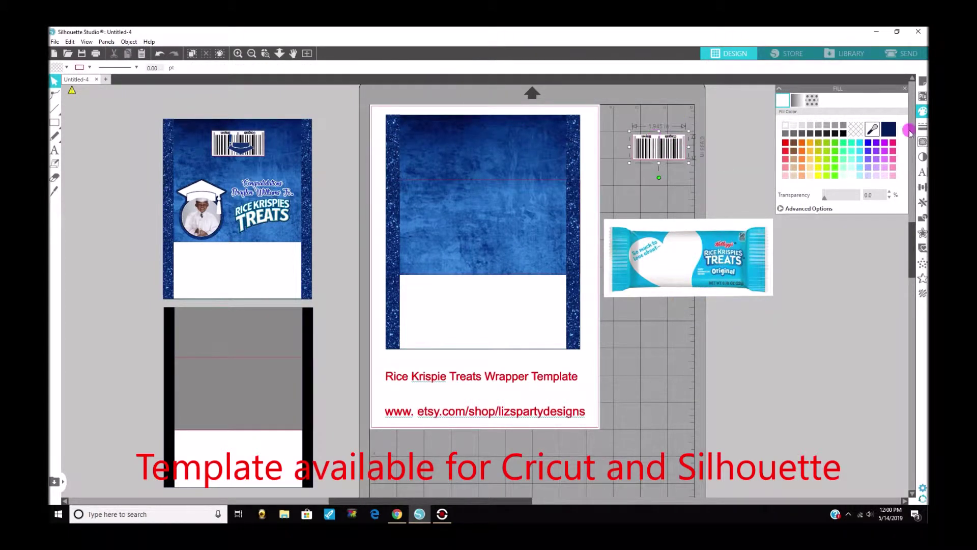
left_click(783, 126)
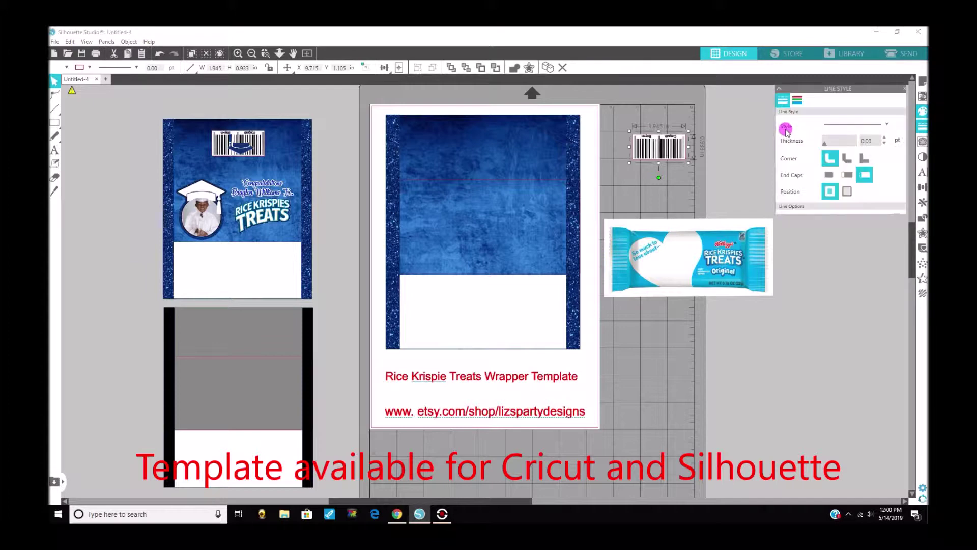
left_click(793, 111)
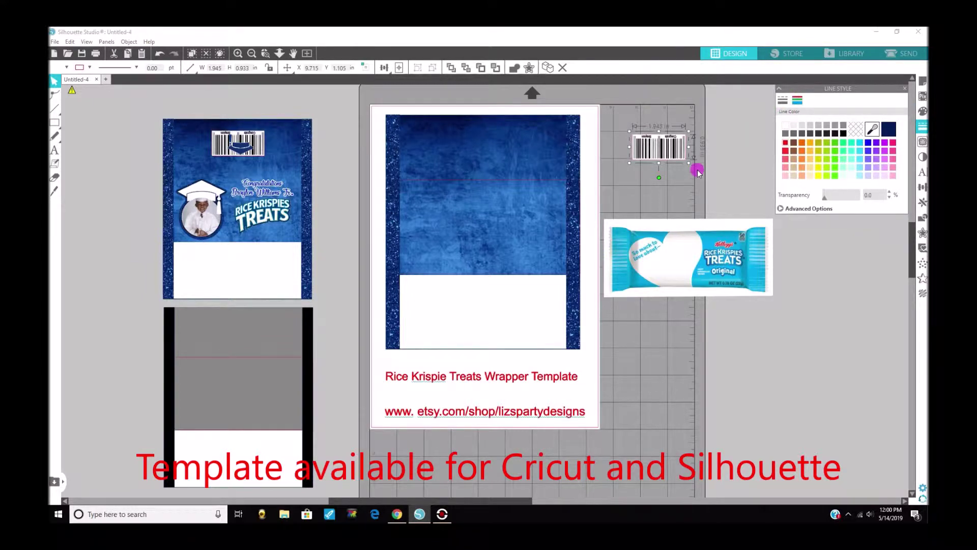
right_click(676, 149)
left_click(698, 299)
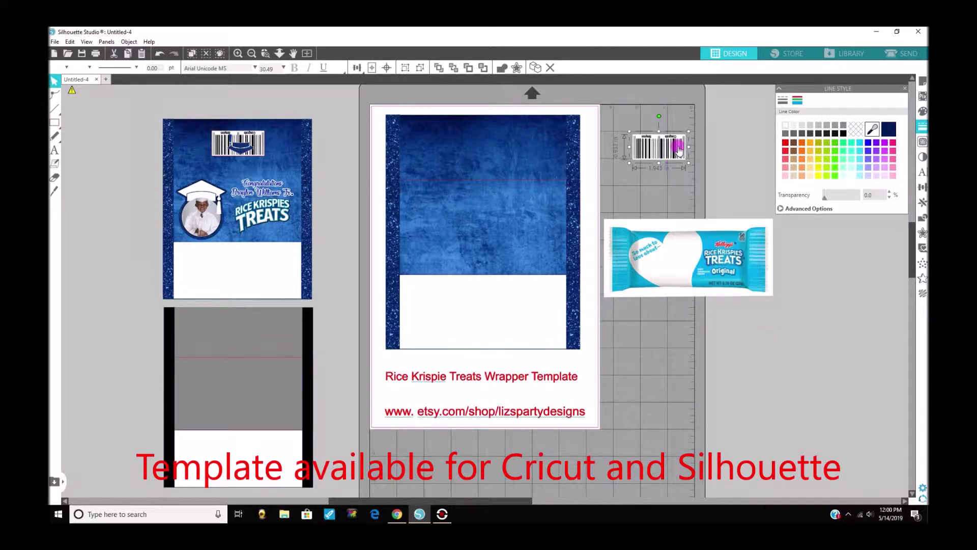
left_click_drag(659, 147, 503, 145)
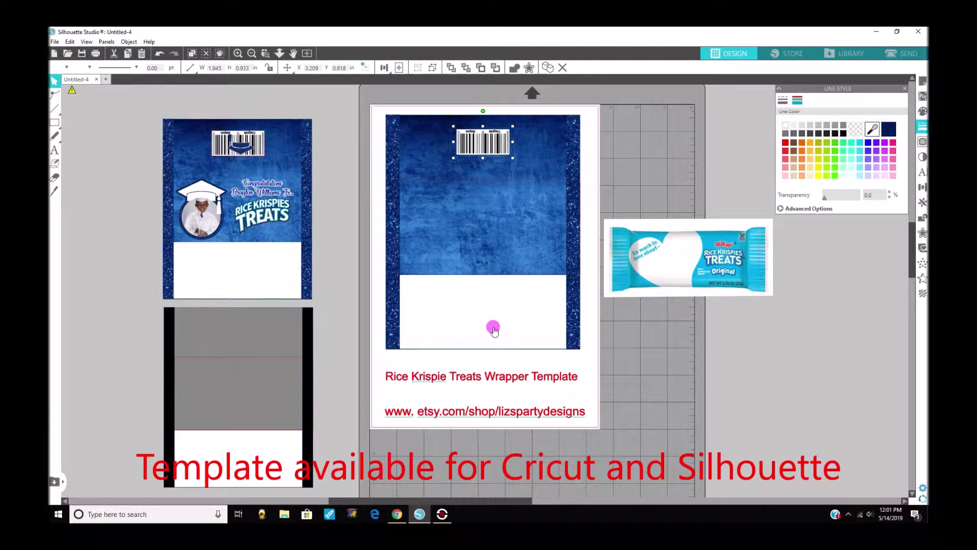
left_click(493, 300)
Give the red outline rectangle a 1.25 pt line thickness and a light green line colour.
left_click_drag(492, 300, 493, 301)
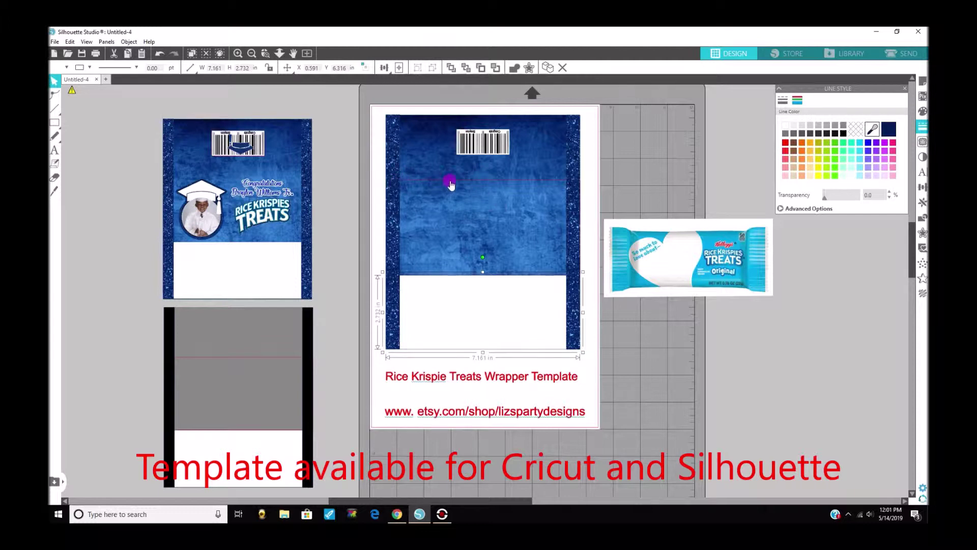
left_click_drag(451, 183, 477, 180)
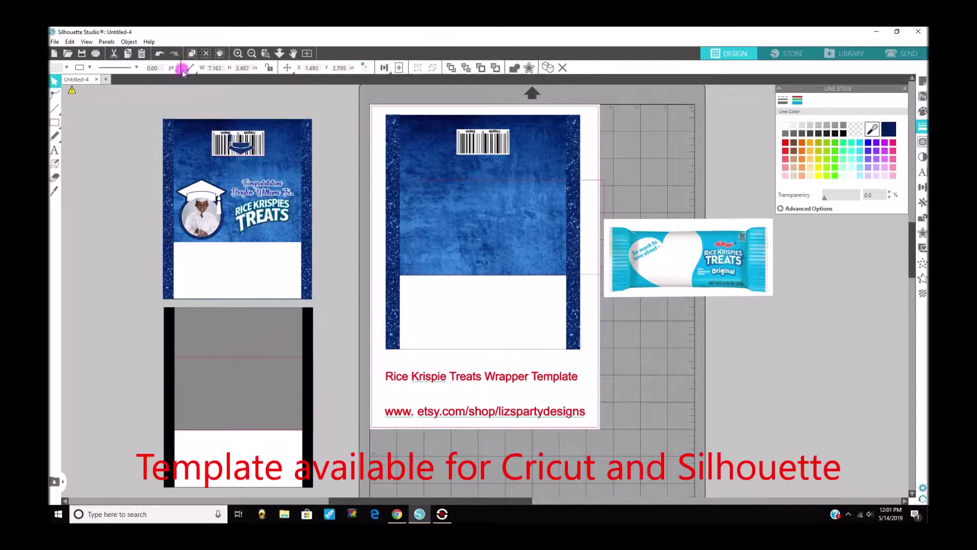
left_click(160, 54)
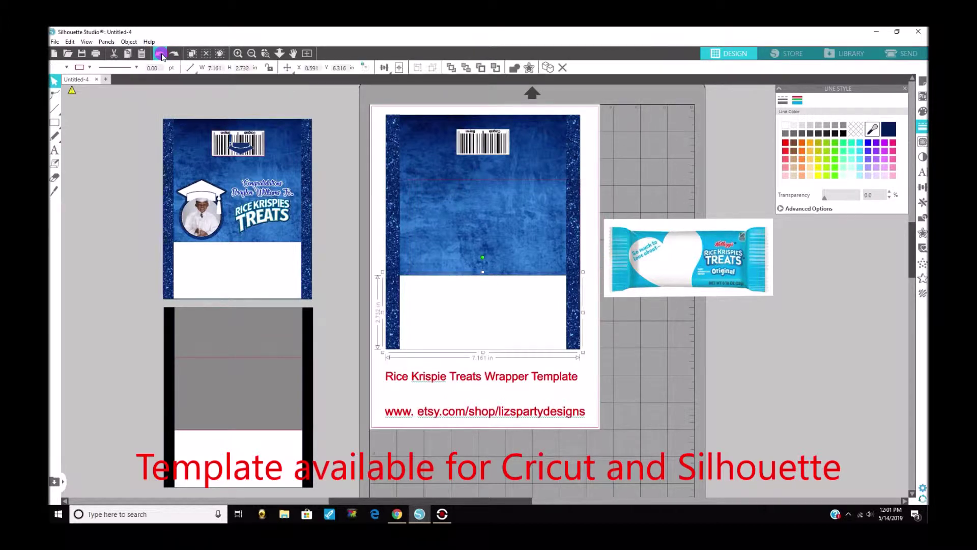
left_click(519, 181)
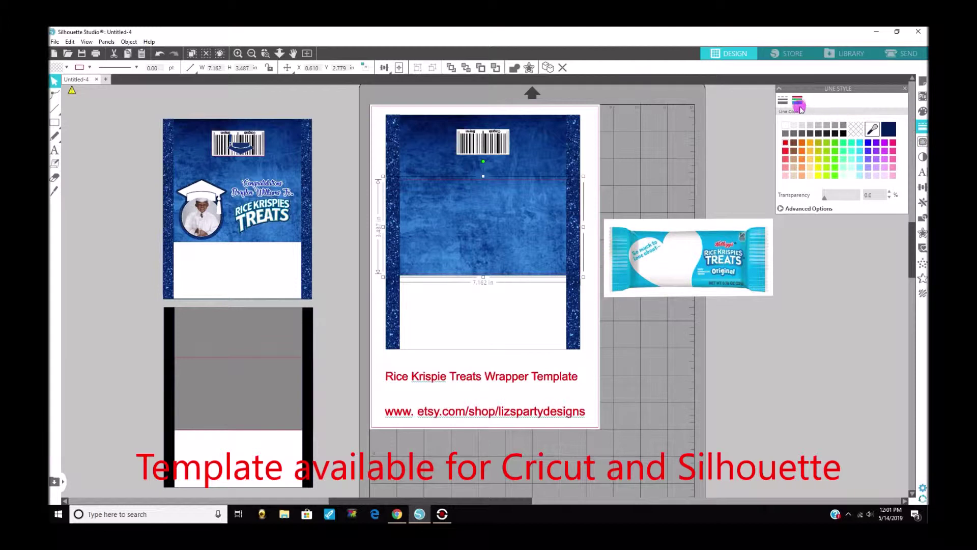
left_click(782, 100)
left_click(850, 141)
left_click(884, 141)
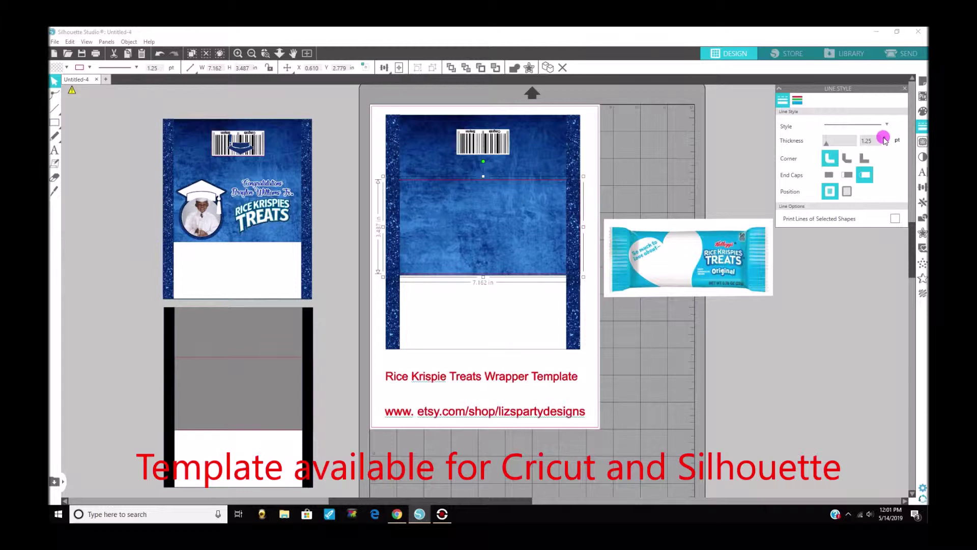
left_click(924, 114)
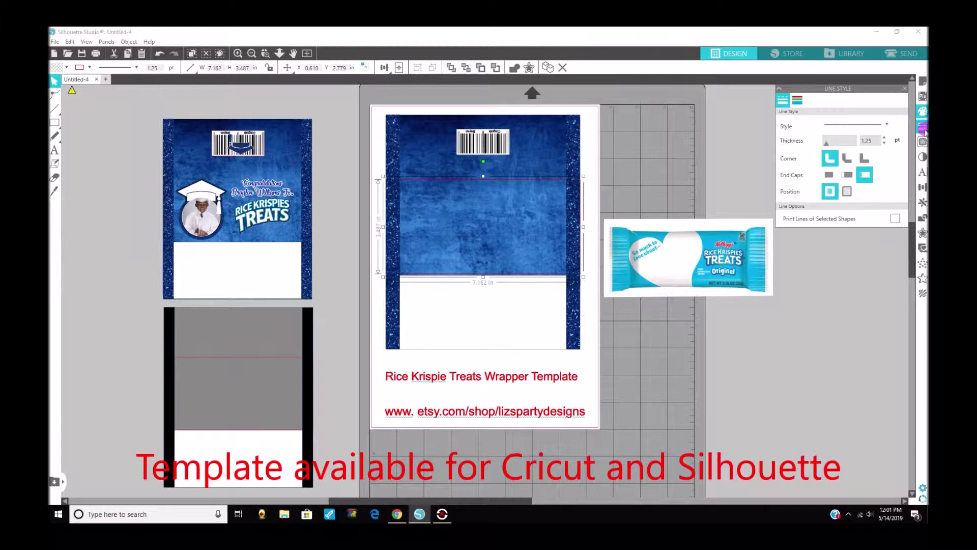
left_click(798, 101)
left_click(818, 173)
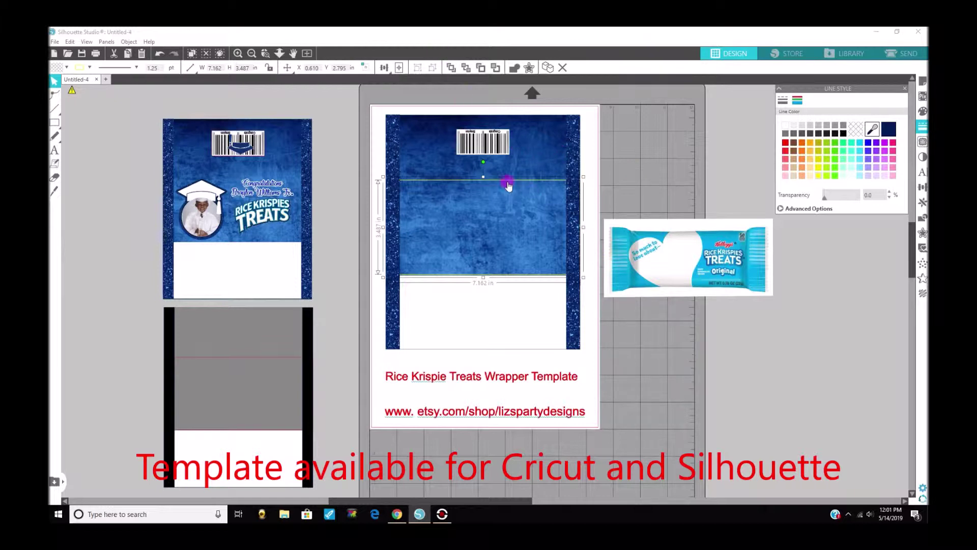
left_click(509, 184)
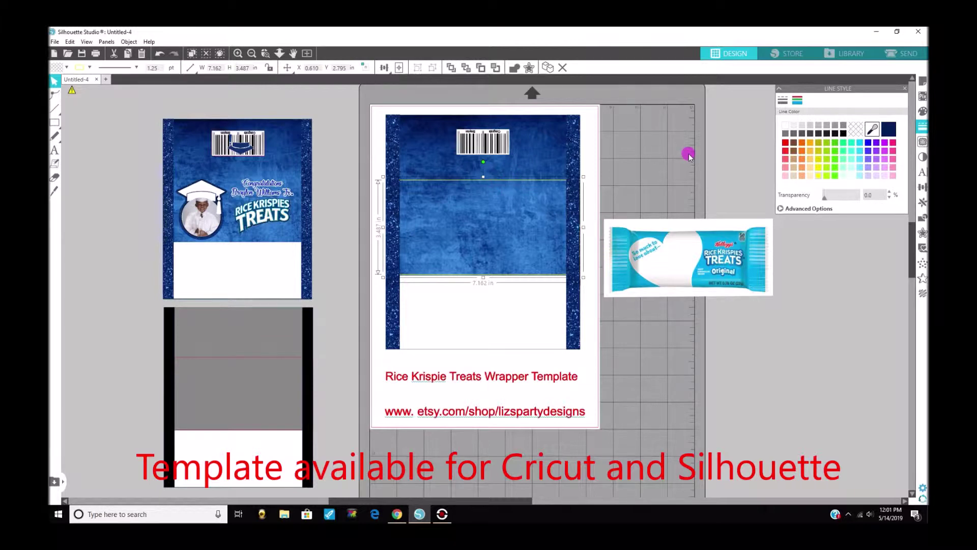
left_click(843, 146)
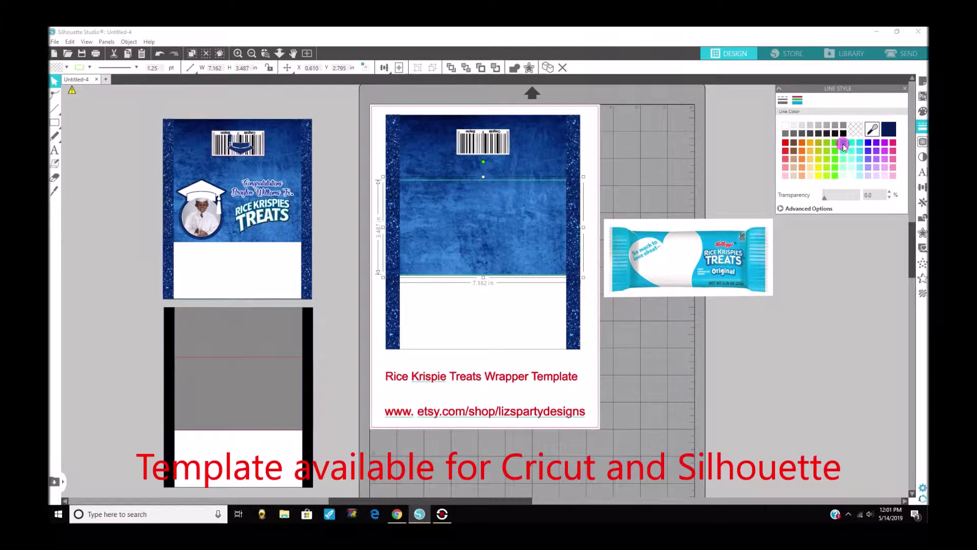
left_click(294, 54)
left_click(159, 53)
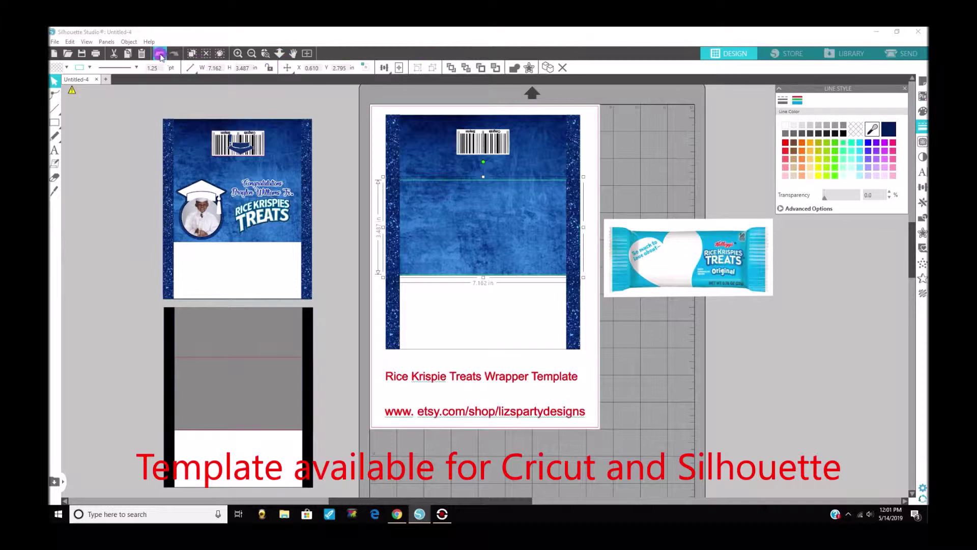
left_click(922, 111)
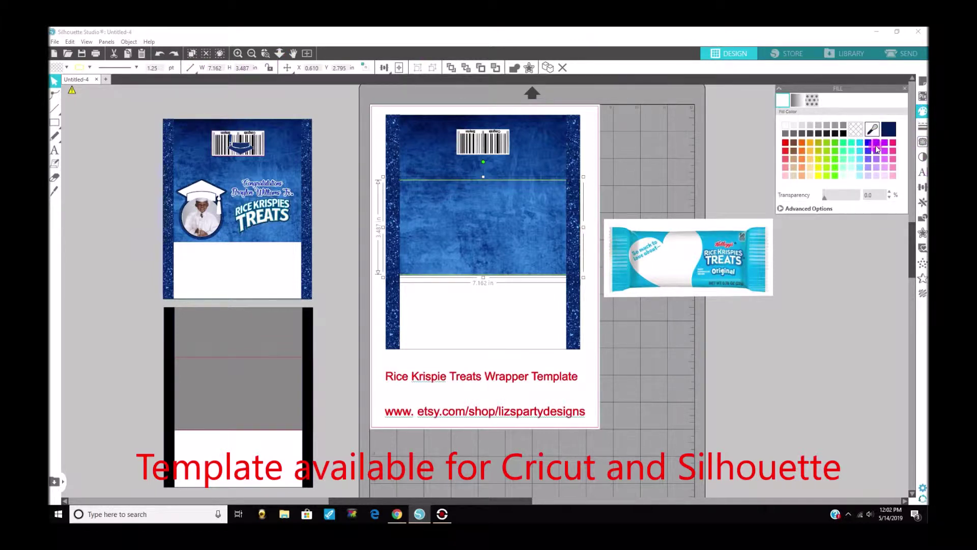
left_click(877, 144)
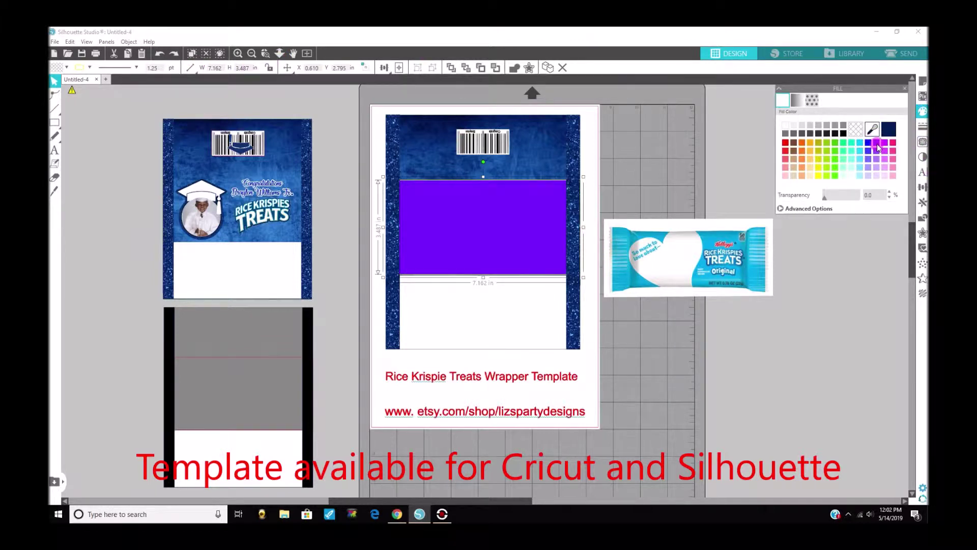
left_click(845, 57)
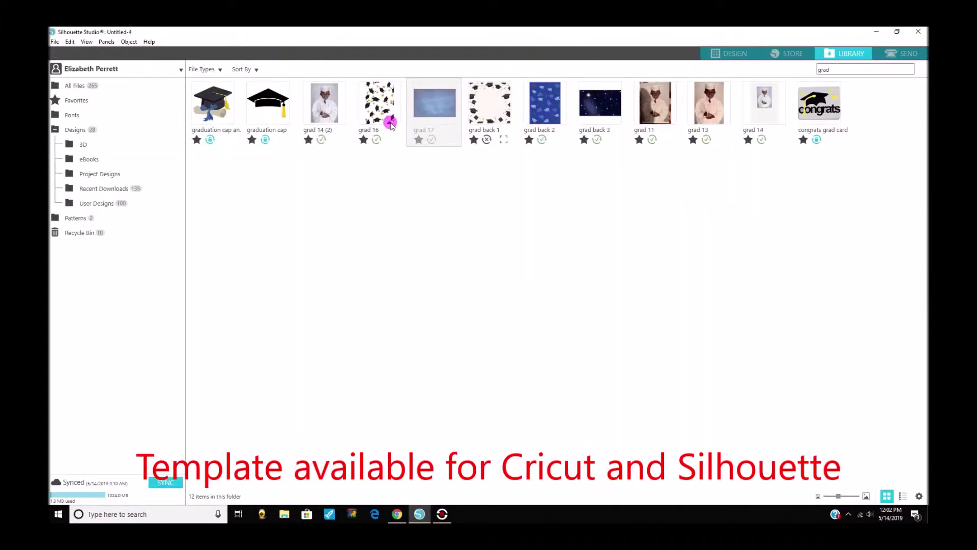
left_click(390, 123)
left_click(738, 58)
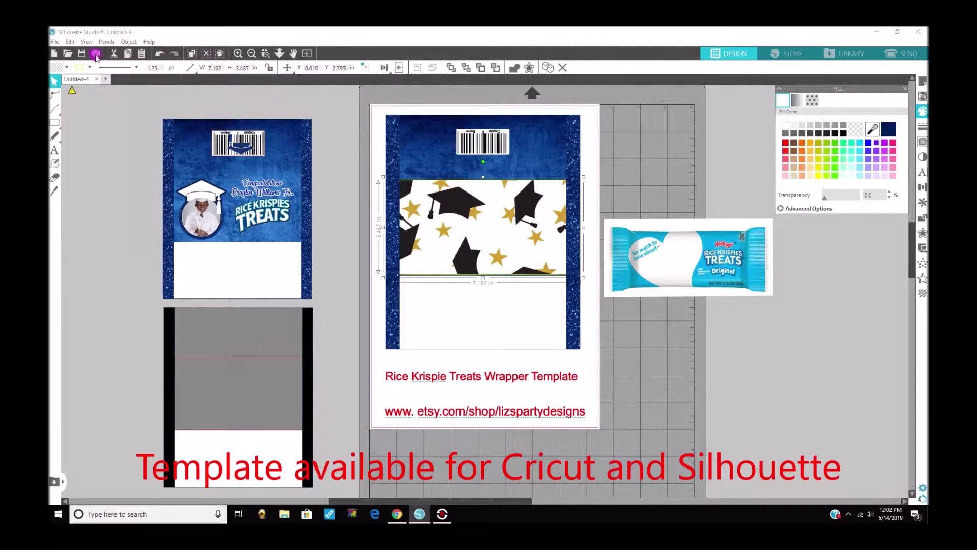
left_click(161, 56)
left_click(161, 56)
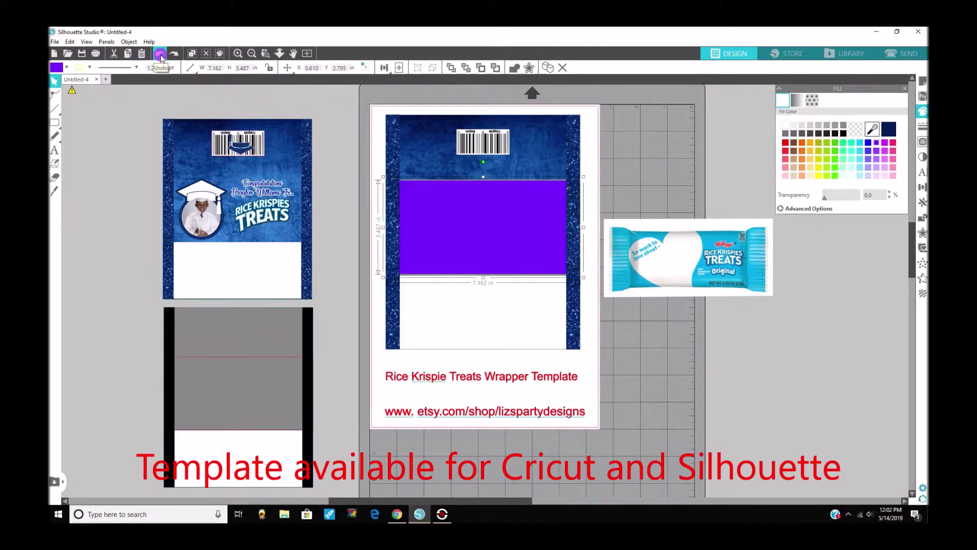
left_click(161, 56)
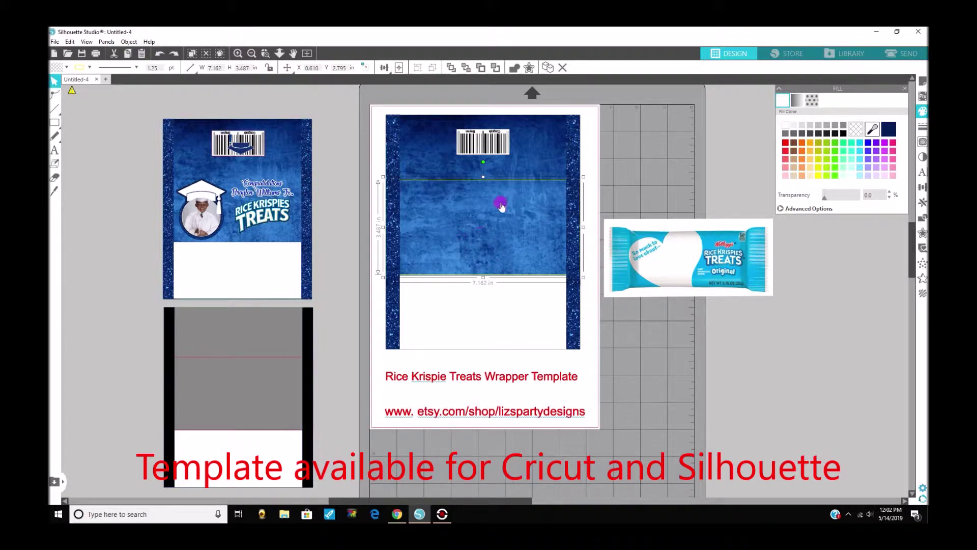
Duplicate the sample's Rice Krispies Treats logo and place the copy on the new wrapper below the barcode.
left_click(266, 224)
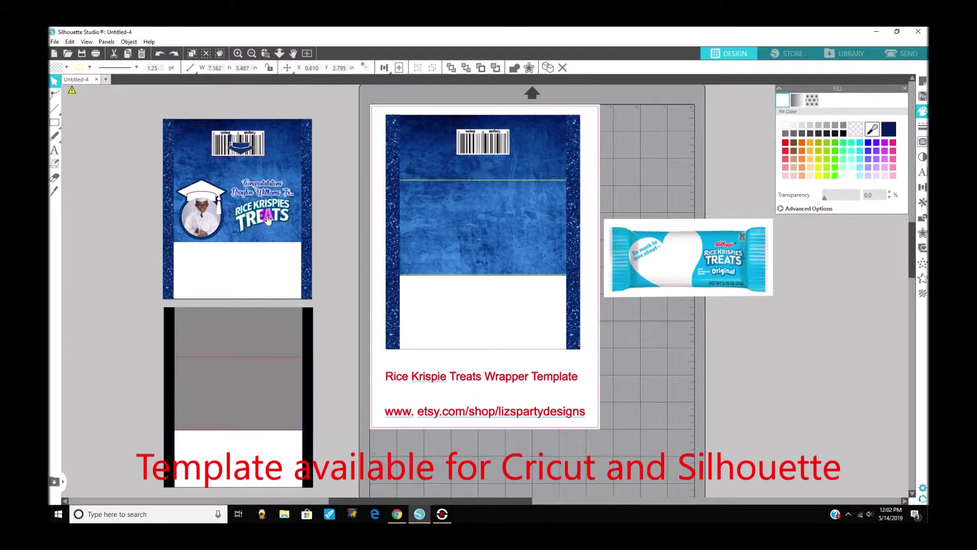
right_click(267, 218)
left_click(294, 285)
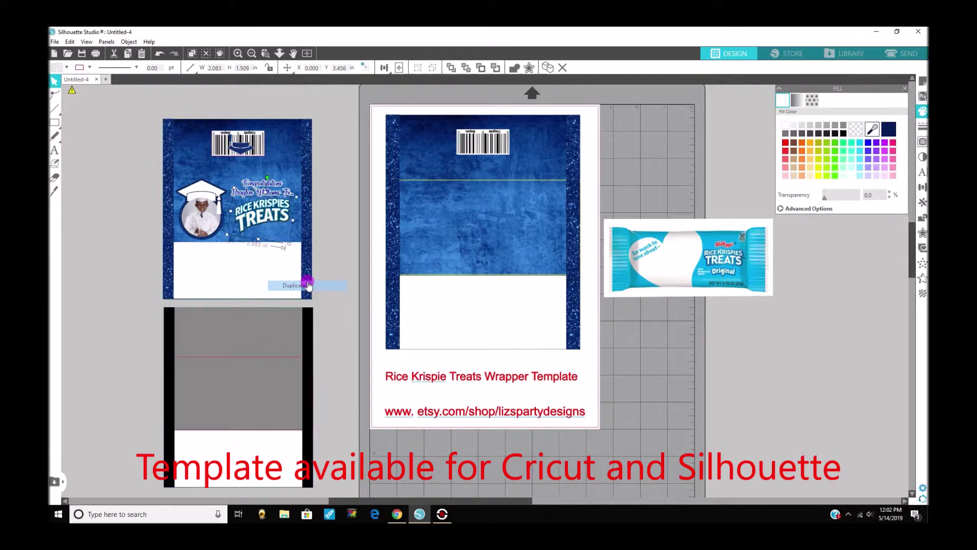
left_click_drag(270, 219, 537, 243)
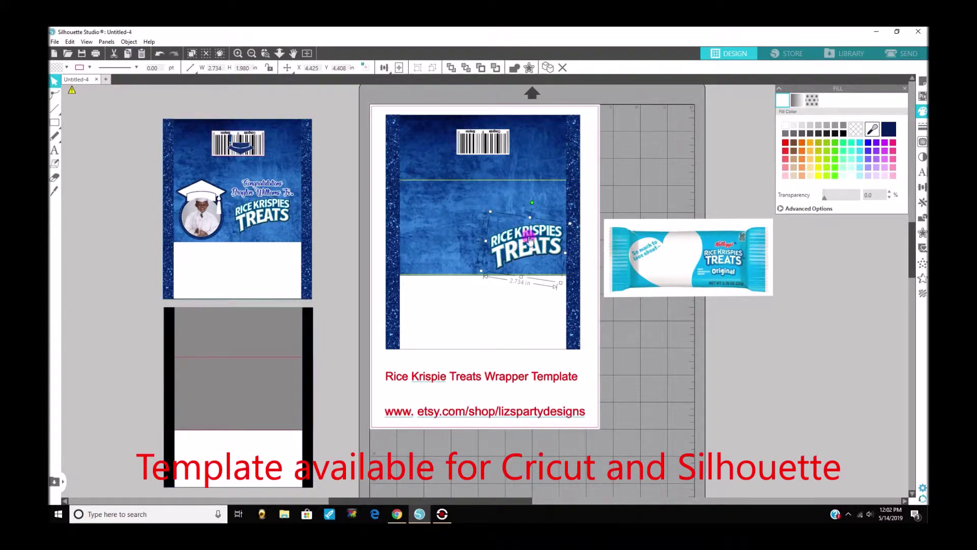
left_click_drag(523, 244, 526, 244)
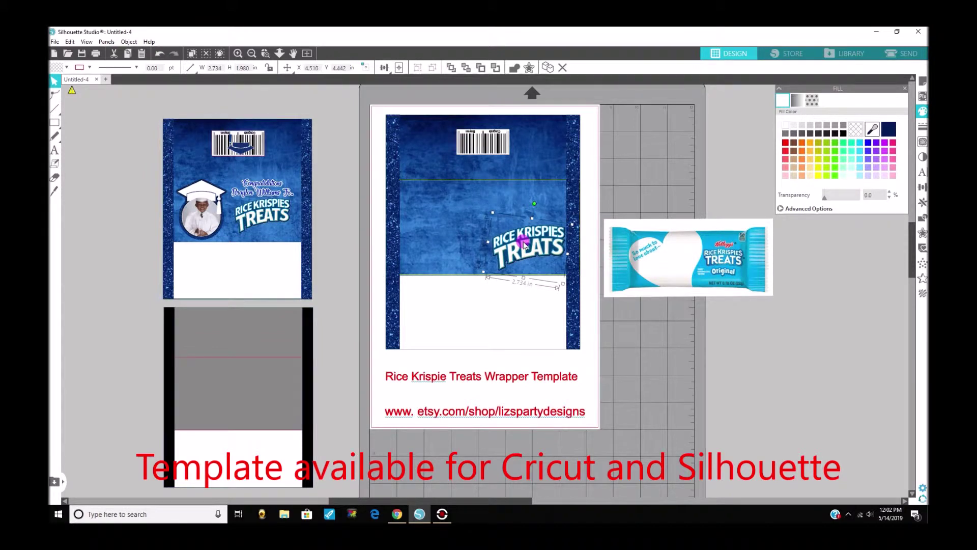
left_click(264, 197)
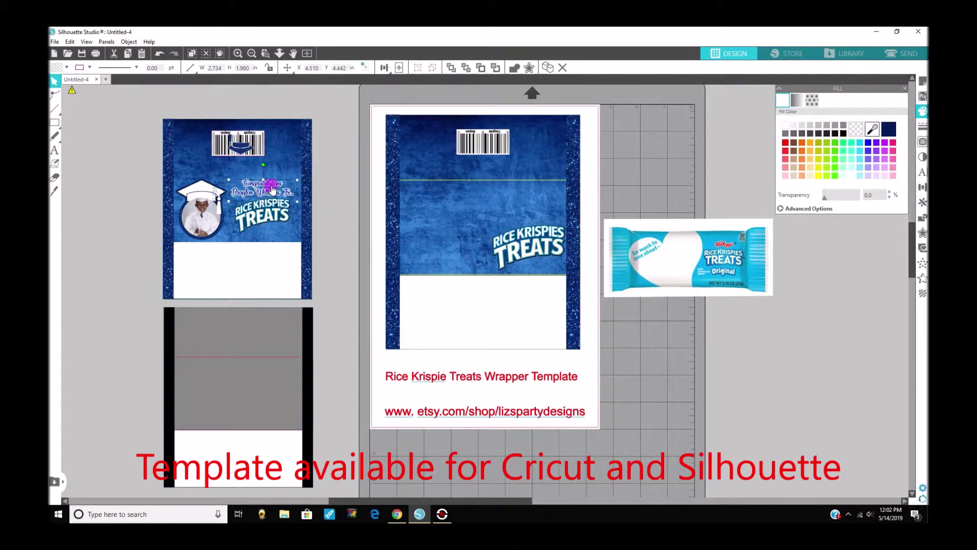
Add a 'Congratulations' text object on the grid beside the template, fixing its typos.
left_click(54, 150)
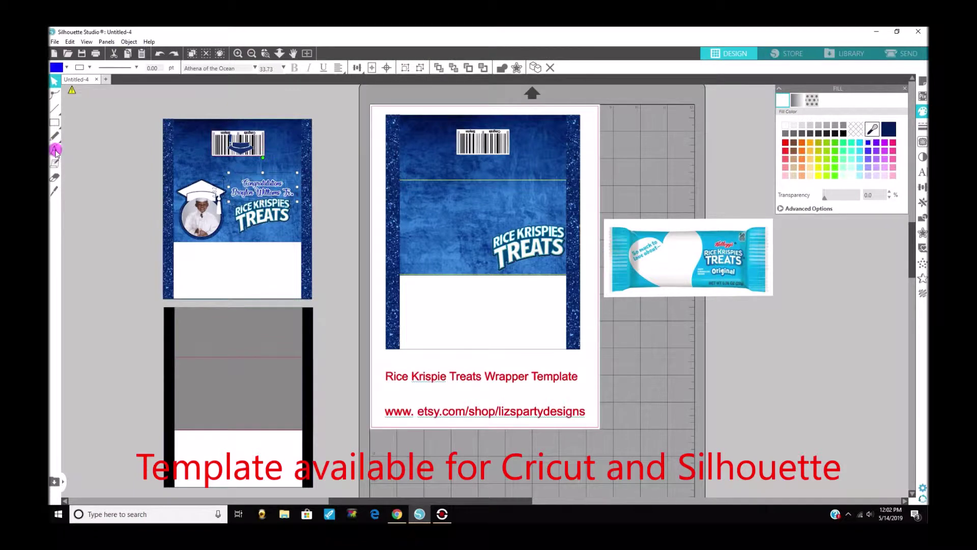
left_click(693, 390)
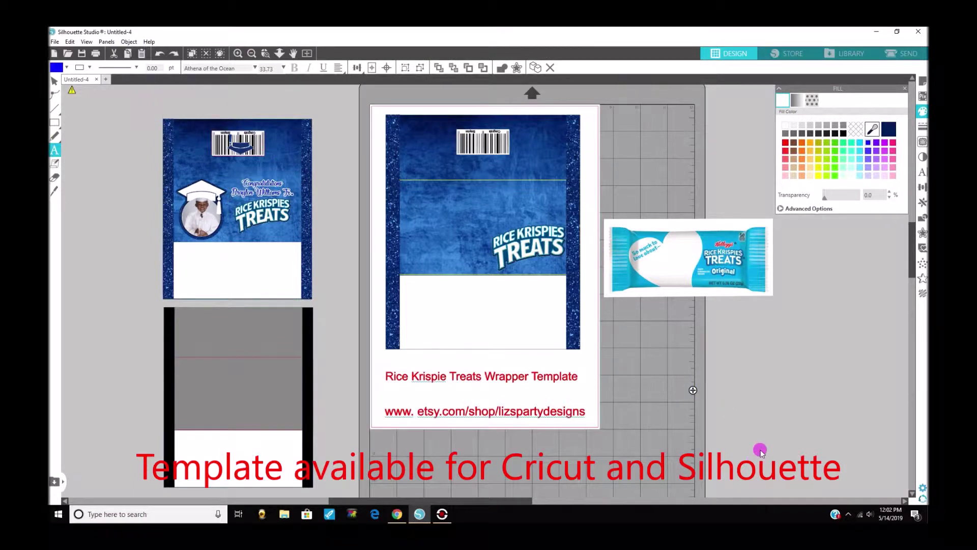
type("C")
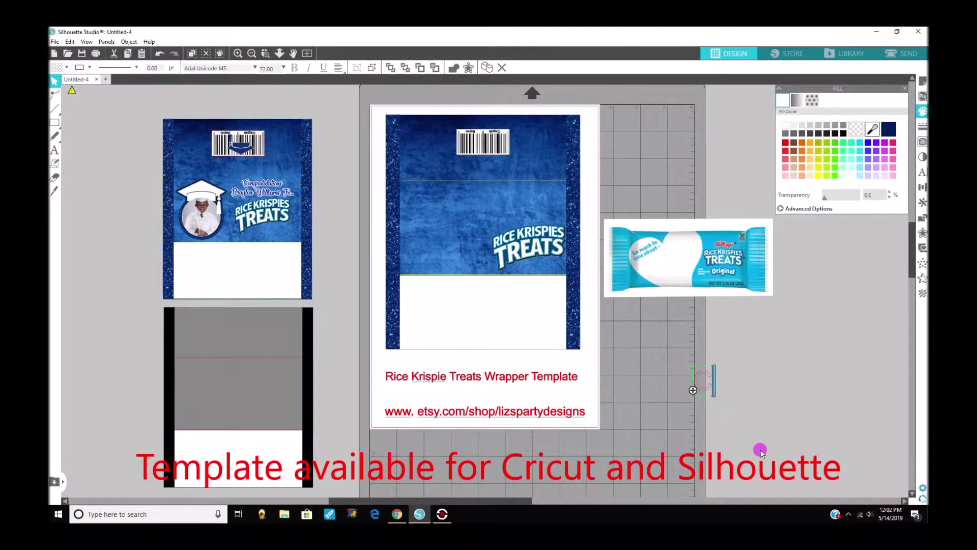
type("ongratual")
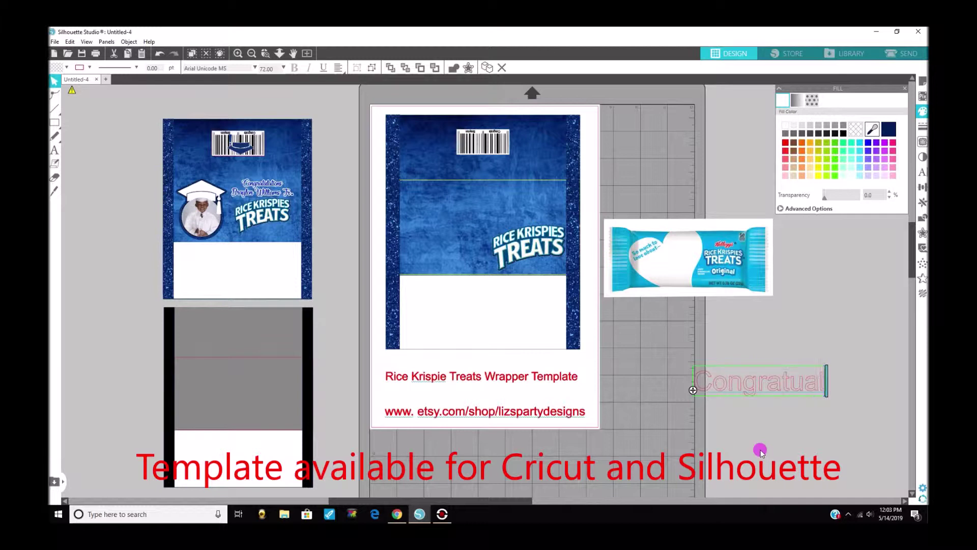
type("tions")
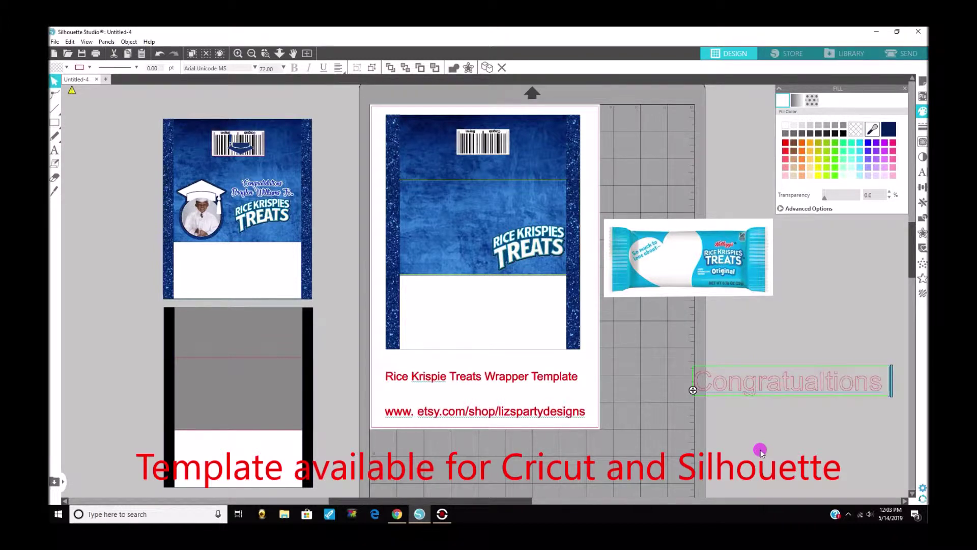
left_click(809, 388)
left_click(822, 384)
key("BackSpace")
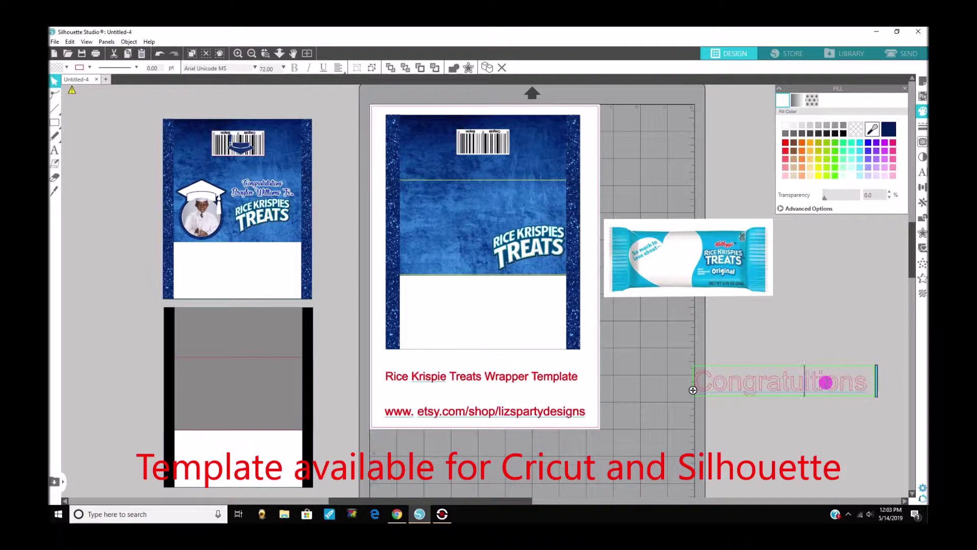
type("a")
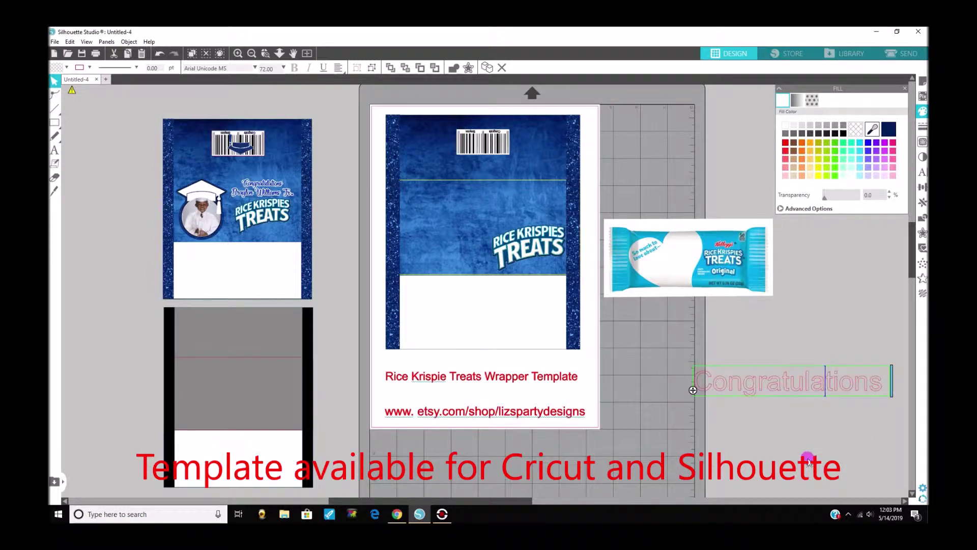
left_click(801, 454)
left_click(828, 384)
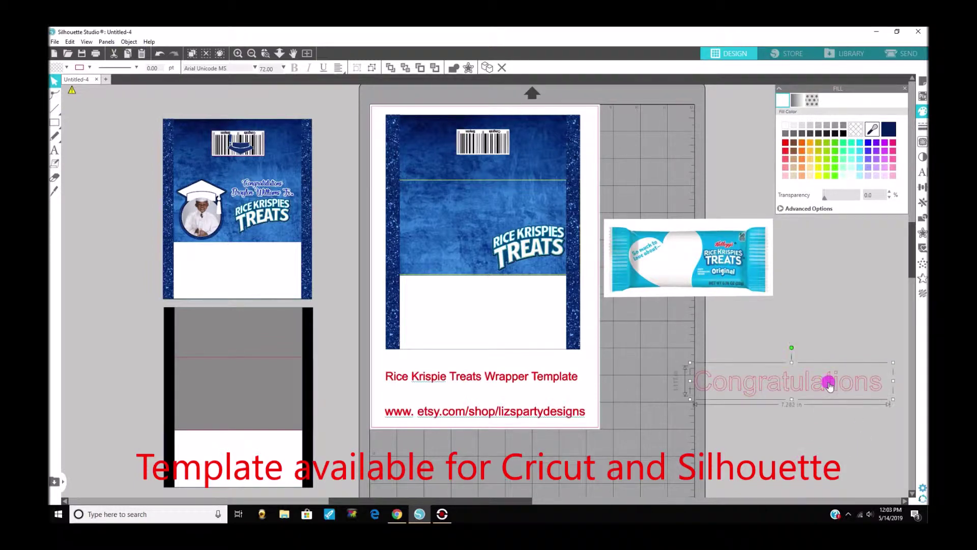
Check the sample greeting's font, then set Congratulations to Athena of the Ocean at 4.300 in wide.
double_click(260, 185)
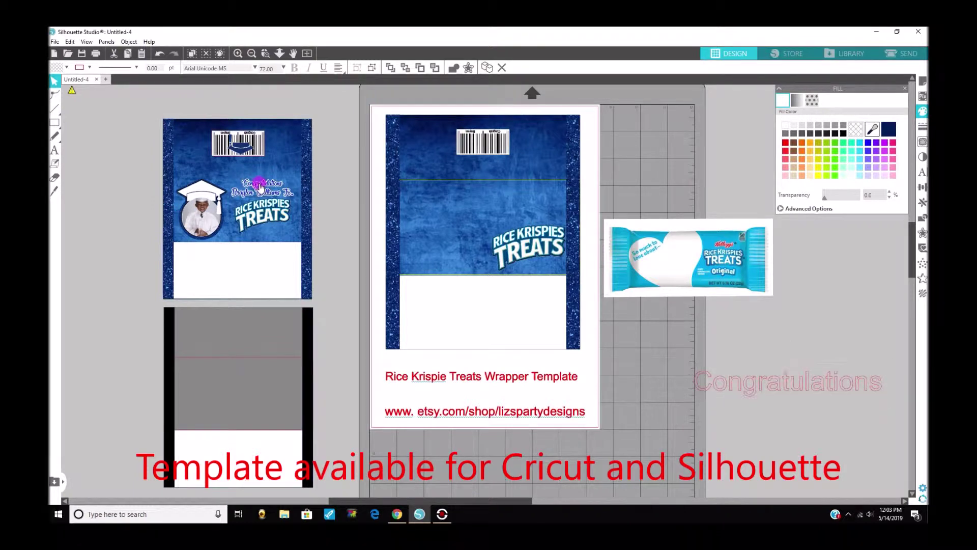
left_click(342, 163)
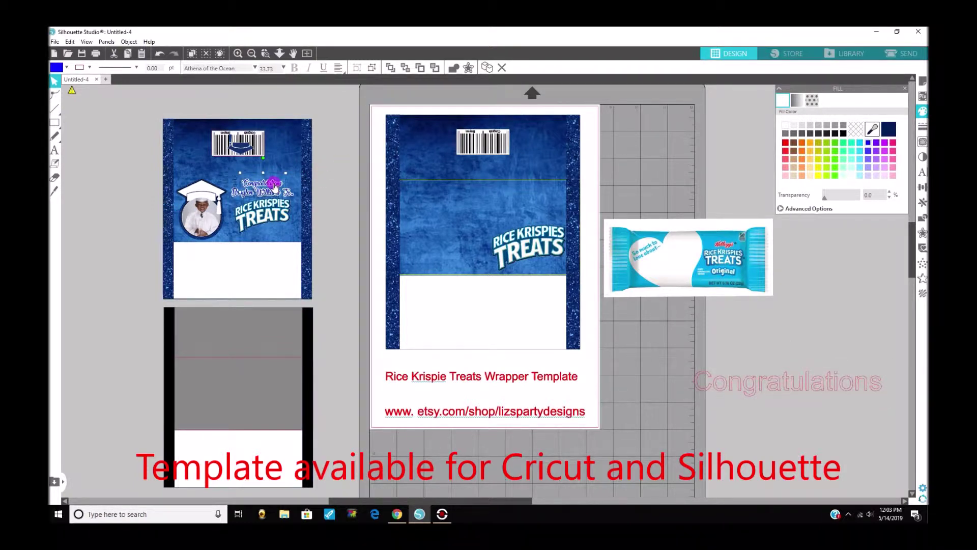
left_click(921, 174)
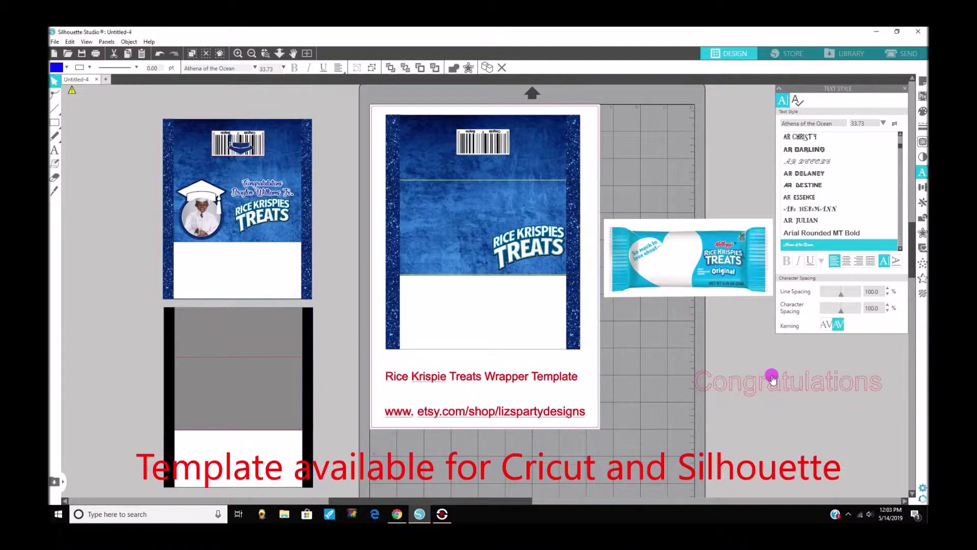
left_click(771, 376)
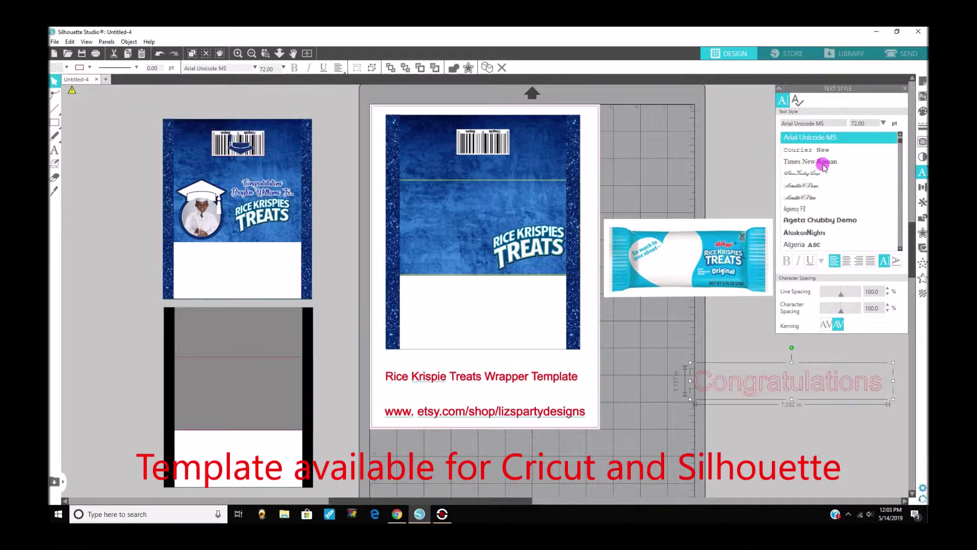
left_click(829, 122)
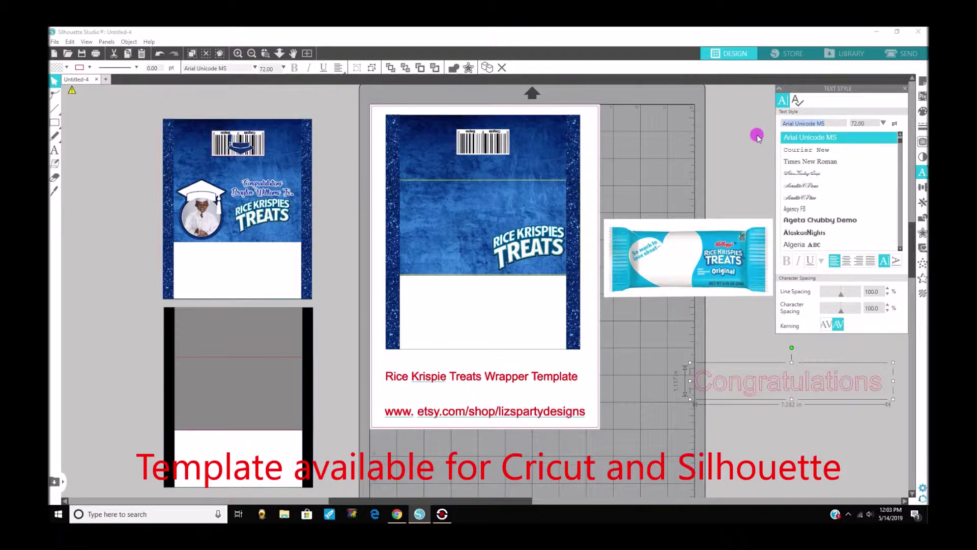
type("athena of the Ocean")
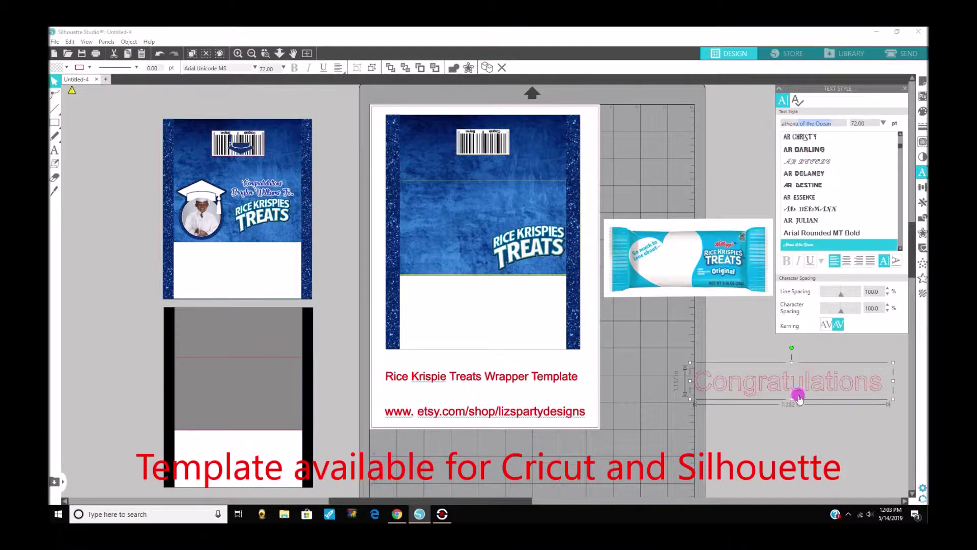
left_click(803, 245)
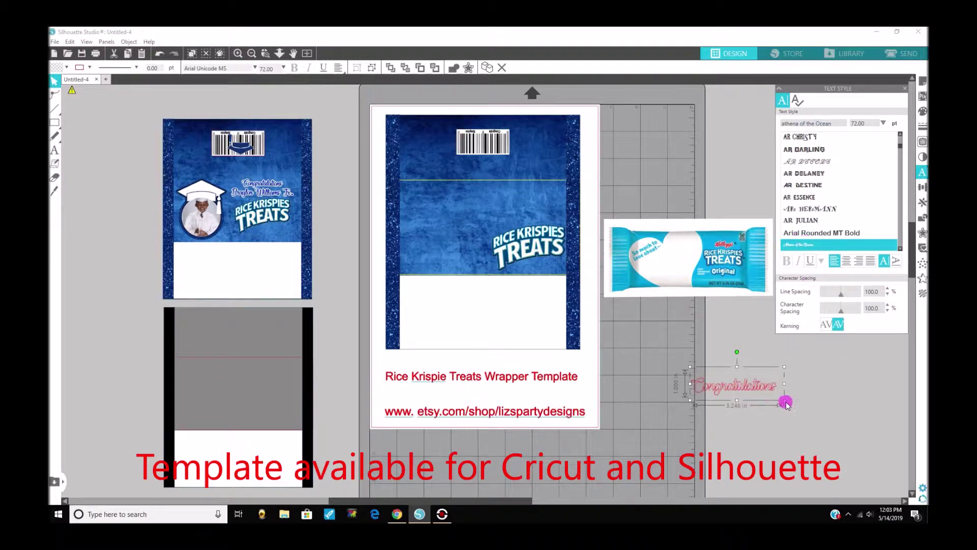
left_click_drag(783, 401, 813, 408)
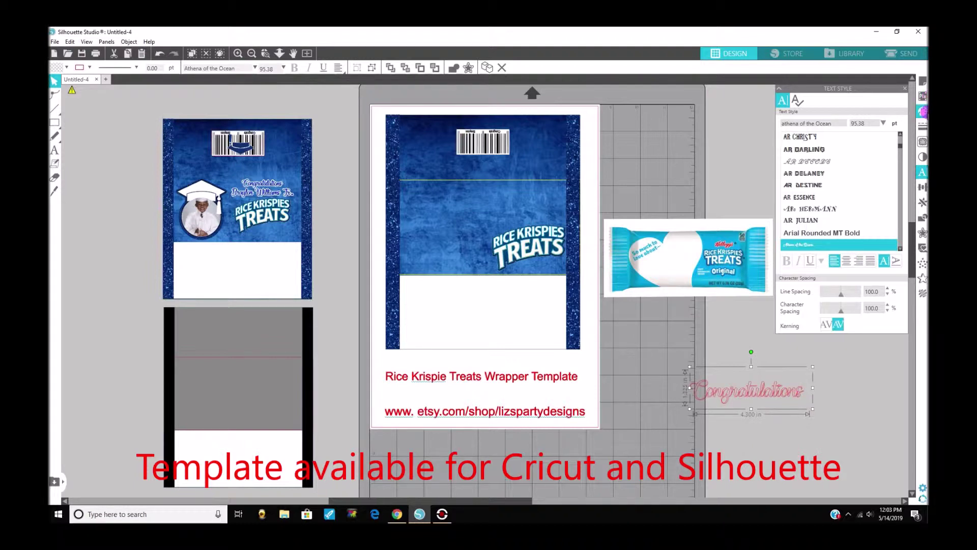
left_click(923, 111)
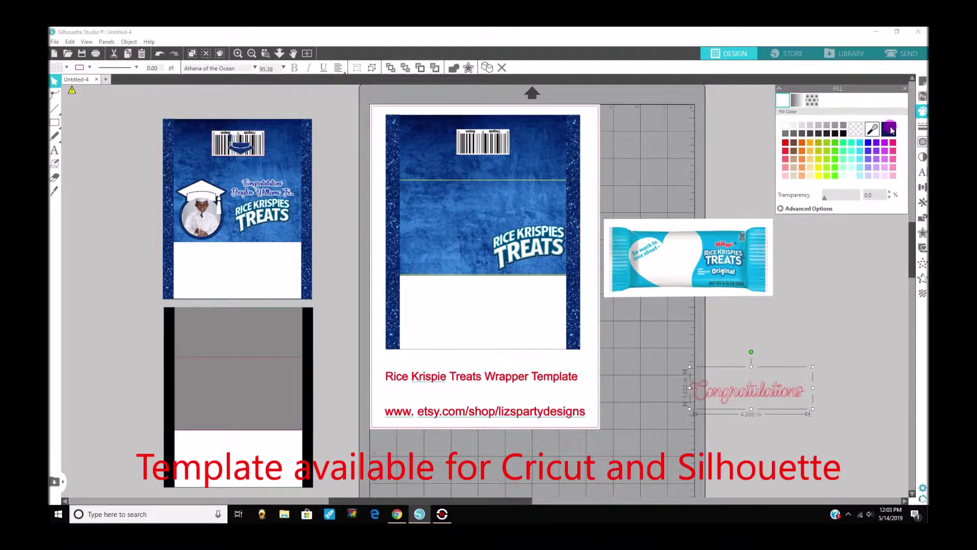
Set the fill and outline colours of the Congratulations text.
left_click(891, 130)
mouse_move(891, 131)
left_mouse_down()
mouse_move(651, 166)
mouse_move(558, 163)
left_mouse_up()
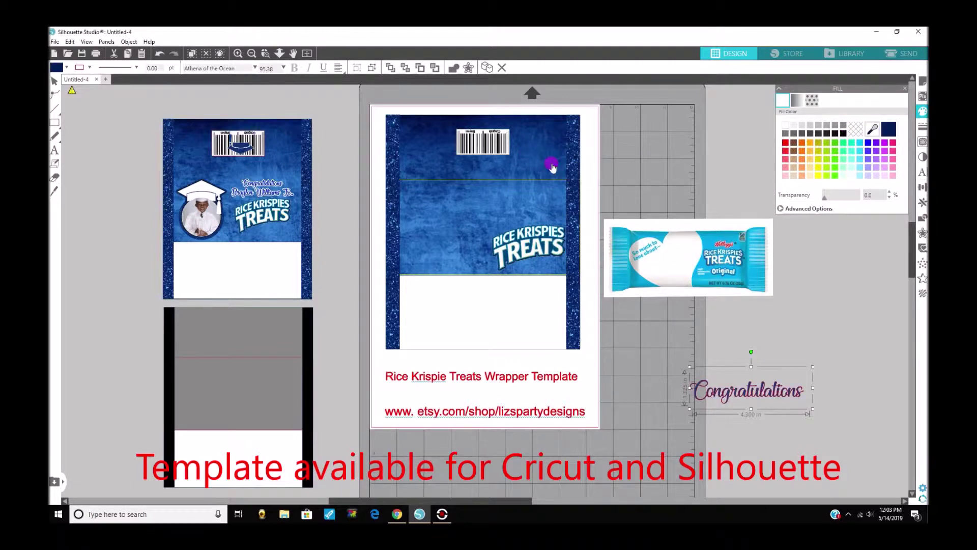
left_click(923, 128)
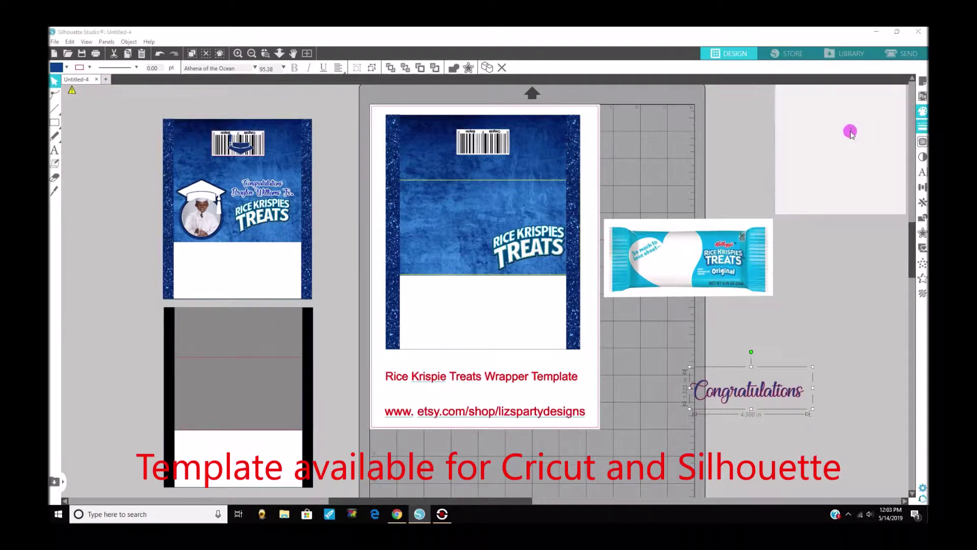
left_click(797, 102)
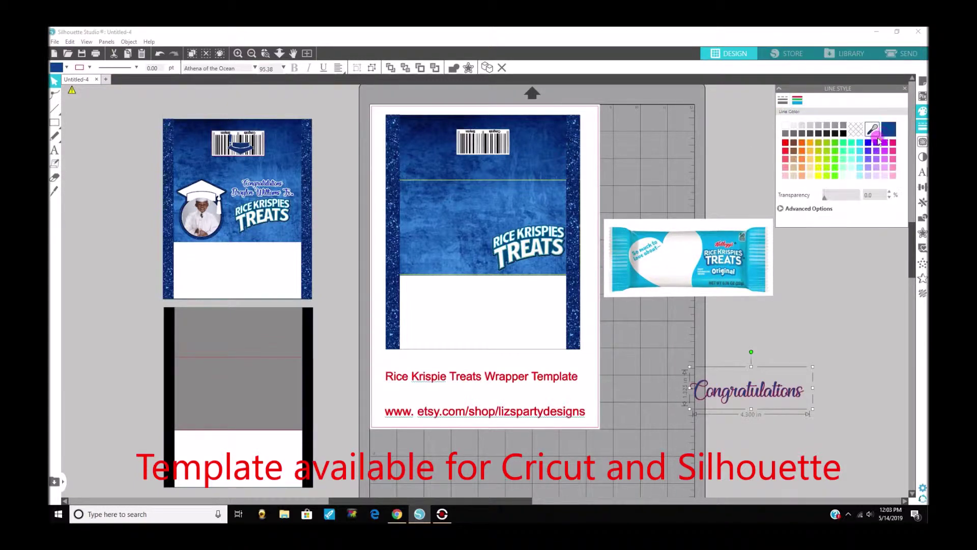
left_click_drag(885, 159, 800, 383)
Duplicate Congratulations below itself, retype the copy as the graduate's full name, and select both lines.
right_click(798, 382)
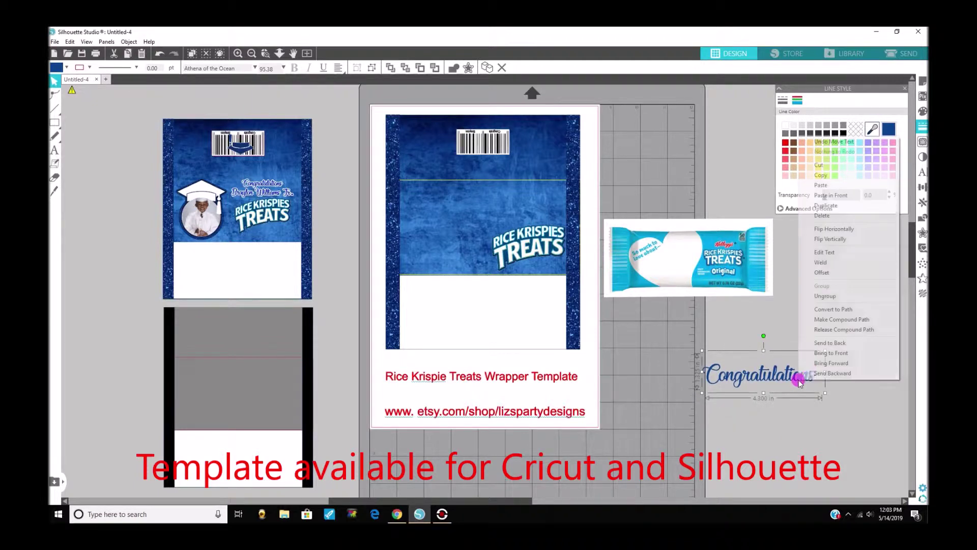
left_click(824, 206)
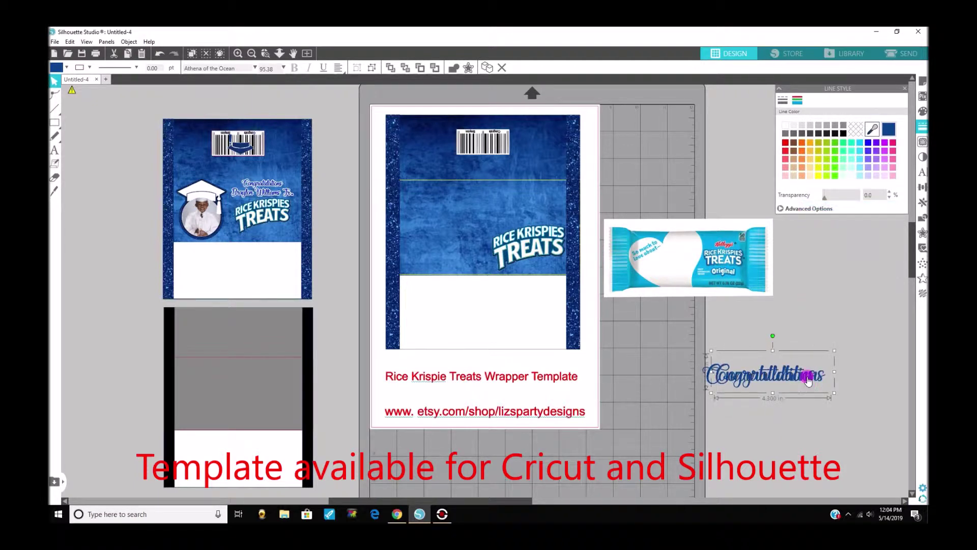
left_click_drag(794, 379, 792, 414)
double_click(792, 415)
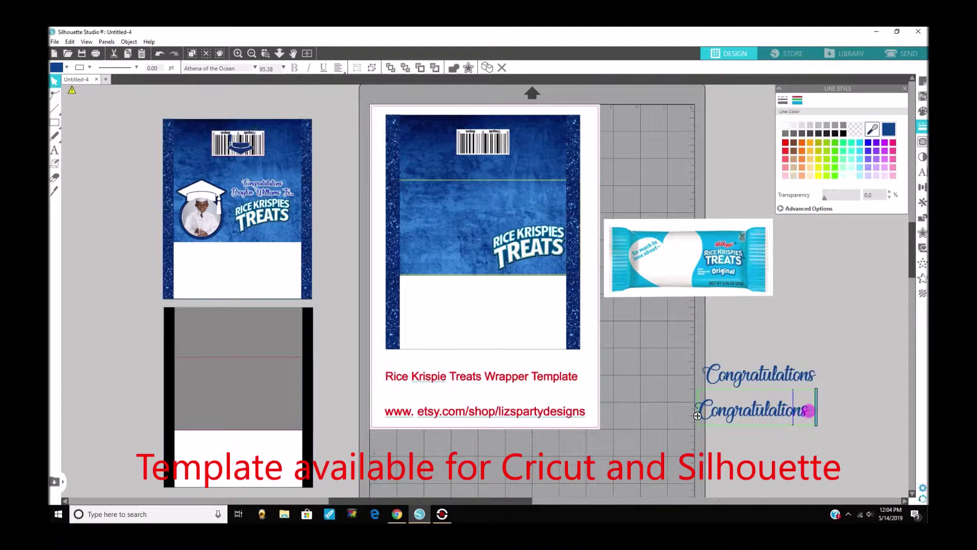
key("ctrl+a")
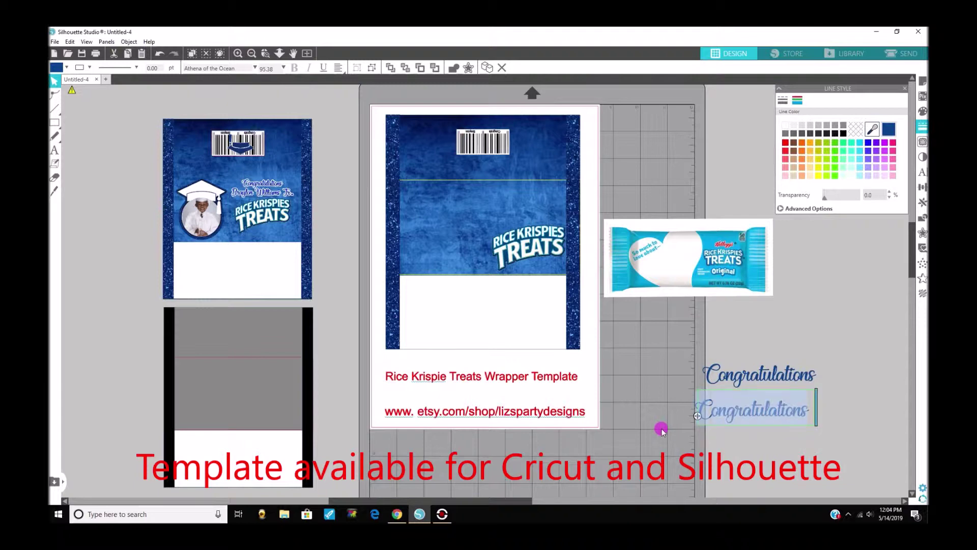
key("BackSpace")
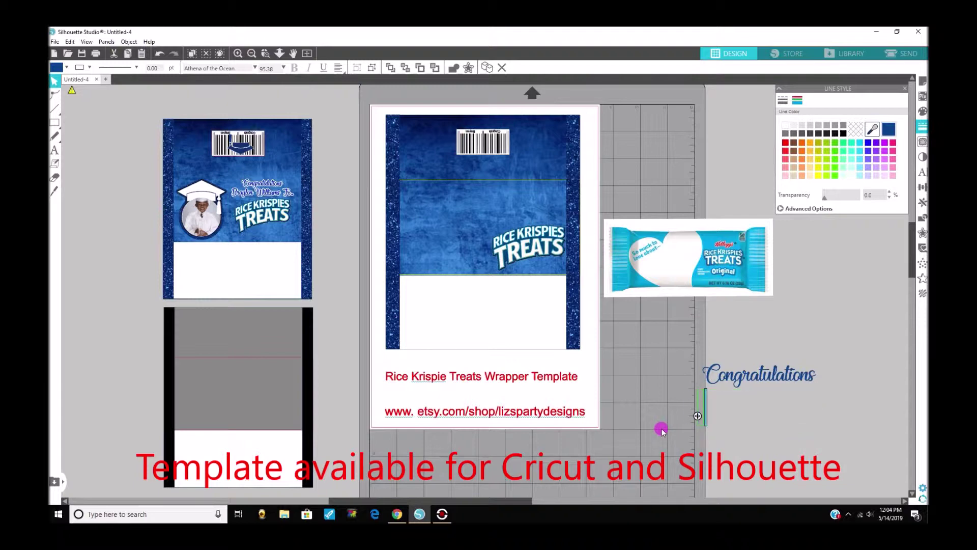
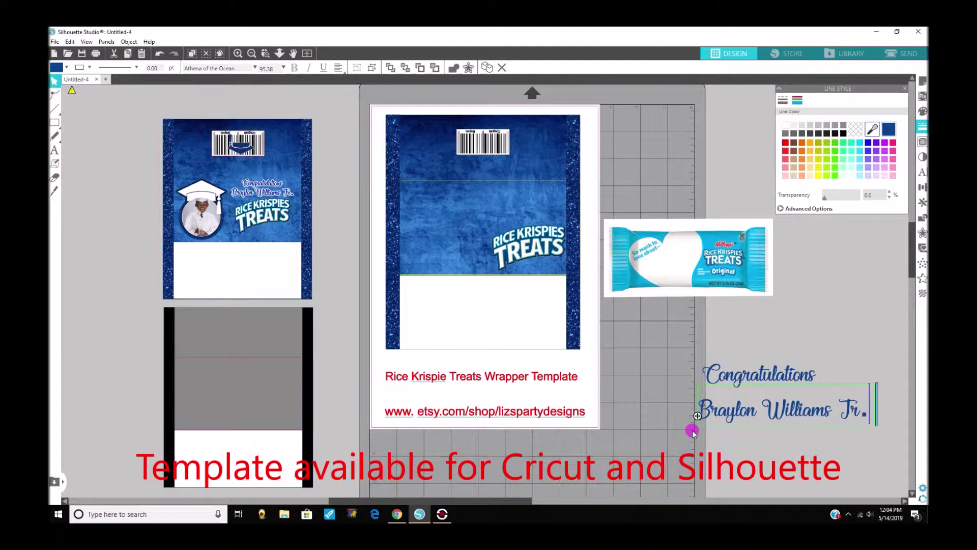
left_click(805, 393)
left_click_drag(816, 386, 830, 389)
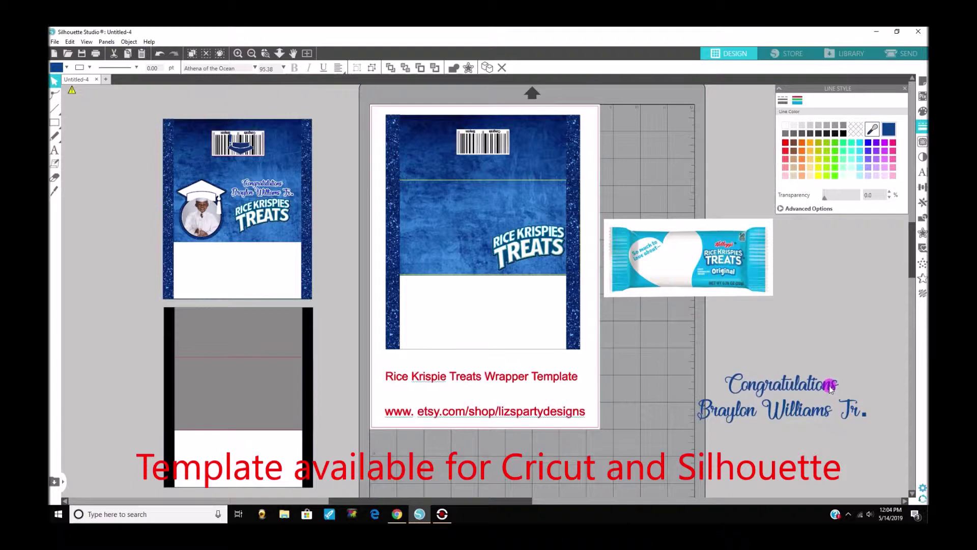
left_click_drag(689, 355, 870, 446)
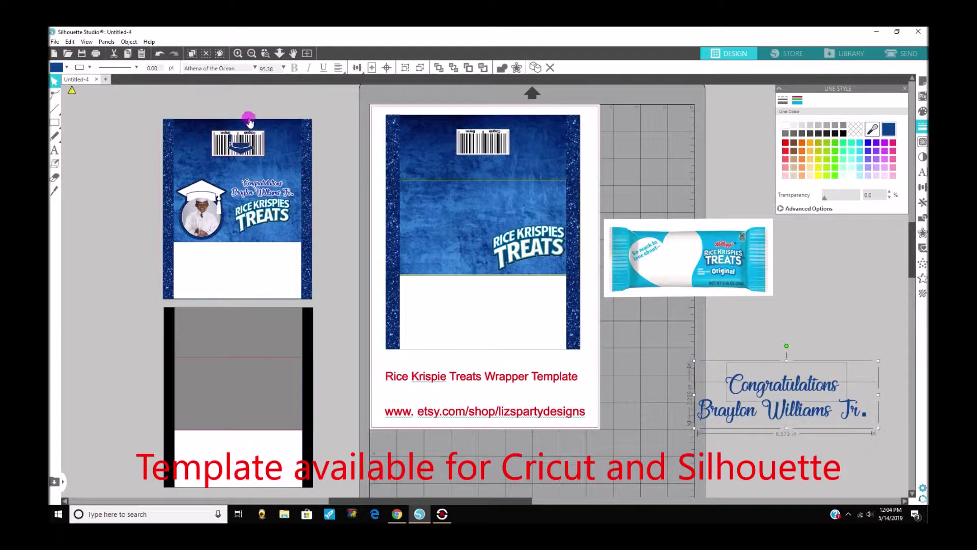
Centre-align the Congratulations and name lines horizontally with Align Center.
left_click(129, 42)
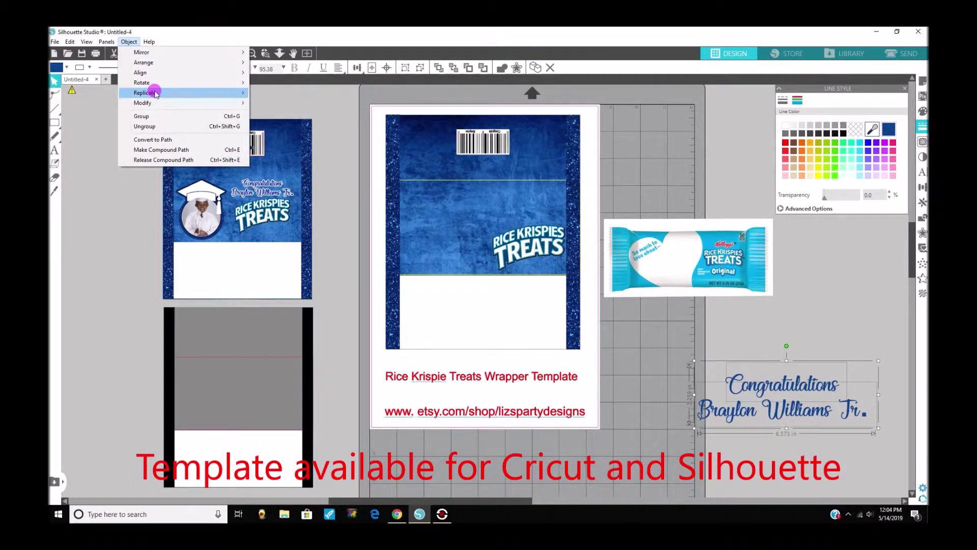
mouse_move(156, 78)
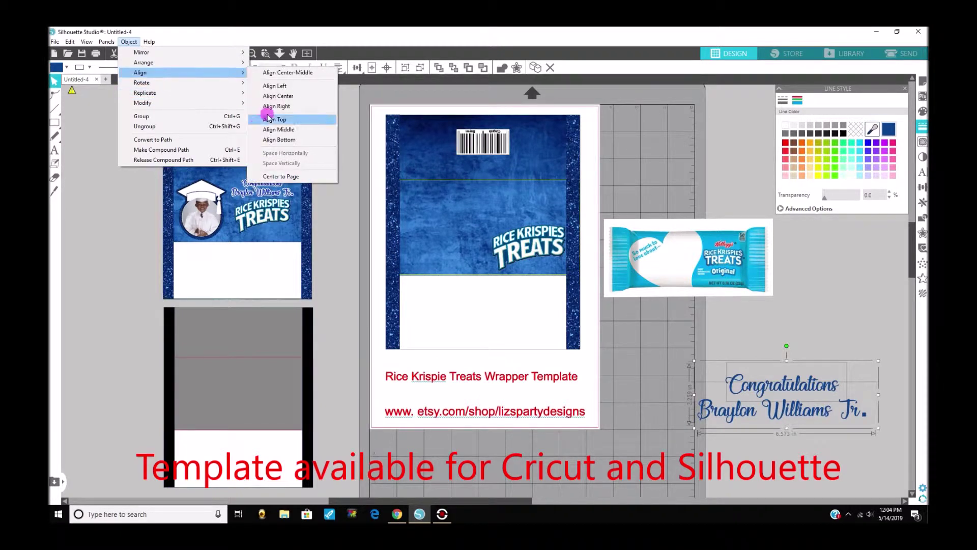
left_click(290, 129)
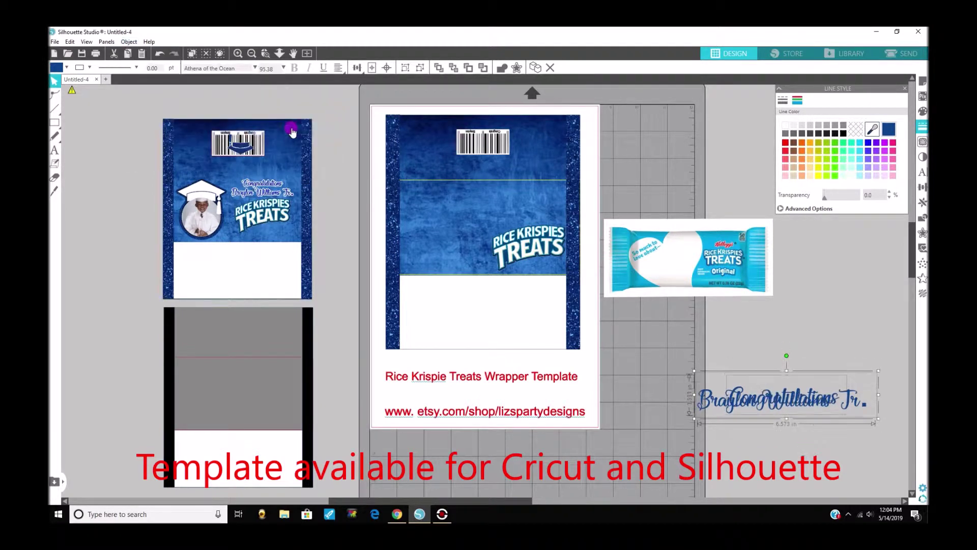
left_click(129, 42)
key("ctrl+z")
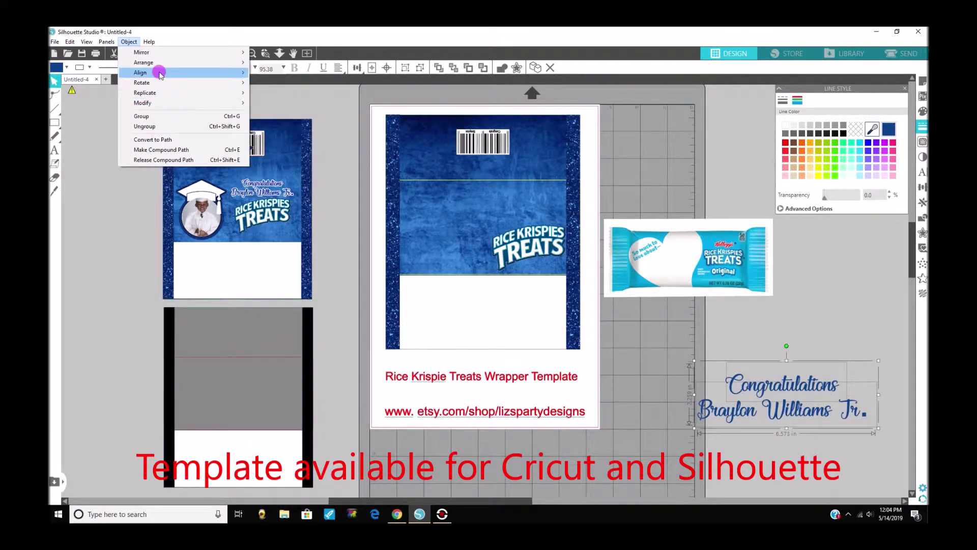
left_click(282, 96)
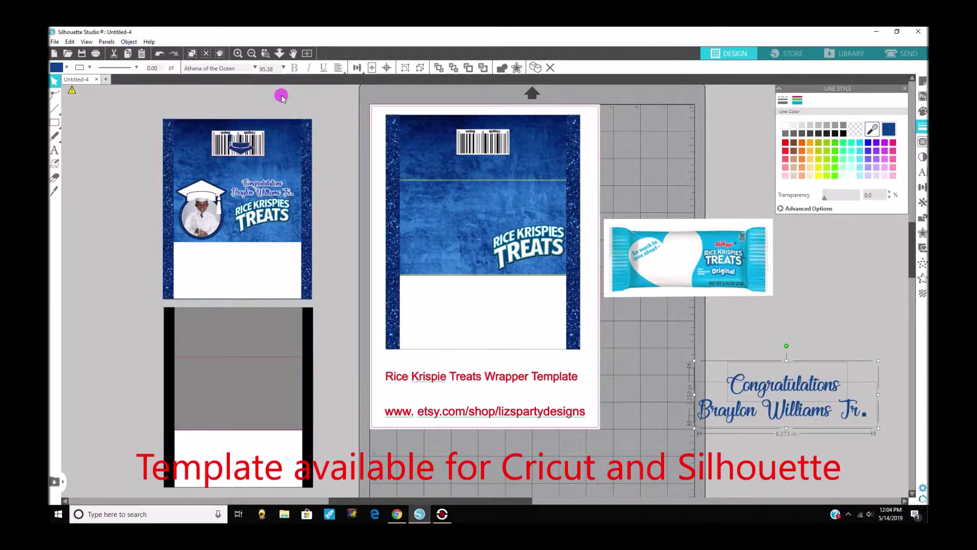
Group the Congratulations and name lines into one object.
right_click(726, 415)
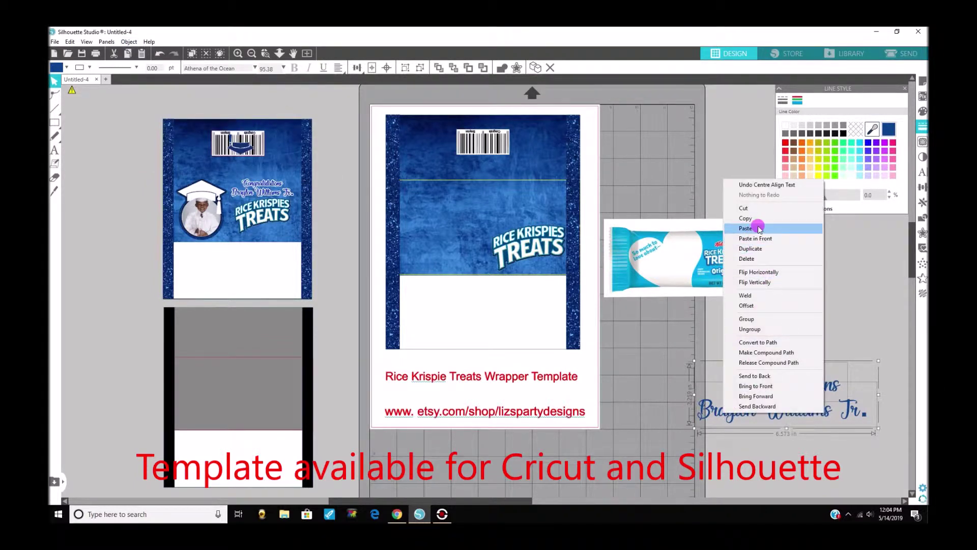
left_click(748, 319)
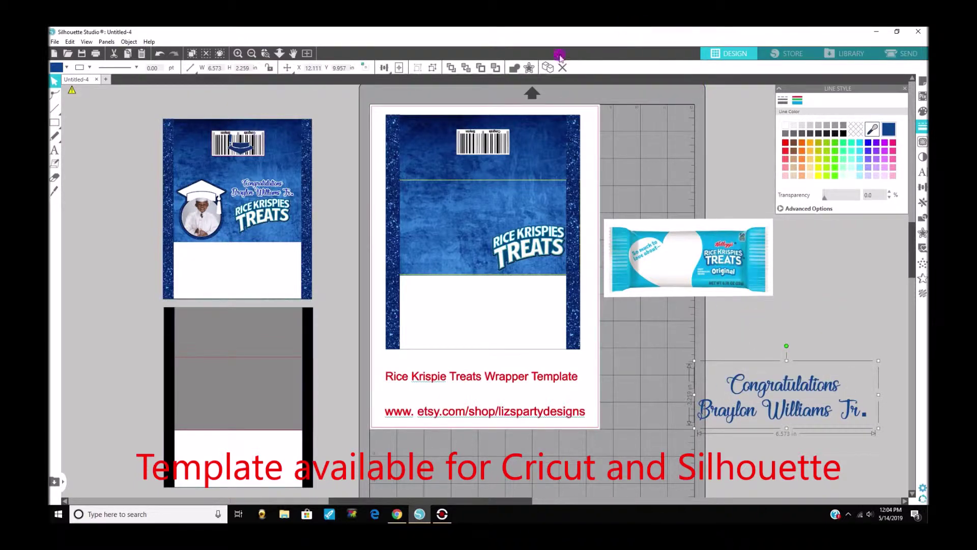
left_click(528, 69)
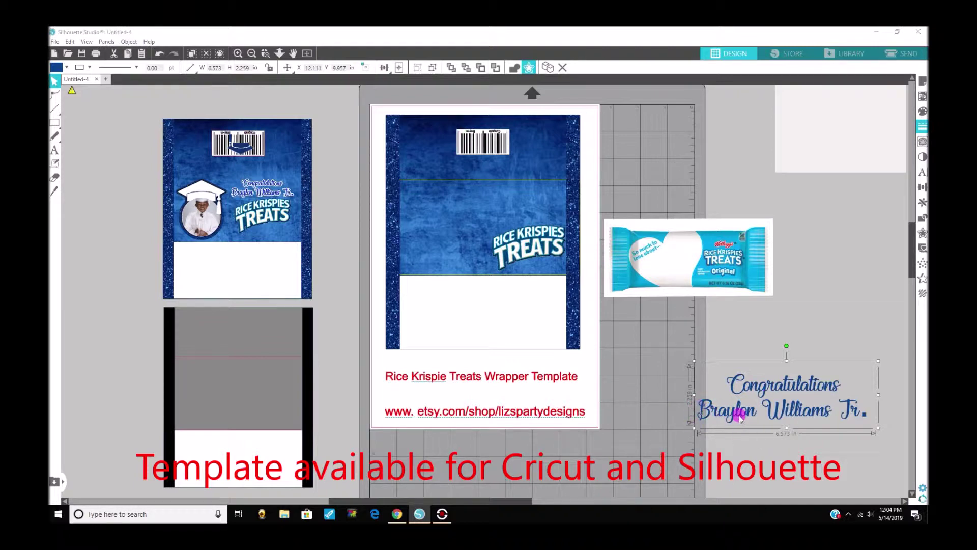
Add a 0.050 in offset outline around the grouped Congratulations and name text.
left_click(528, 69)
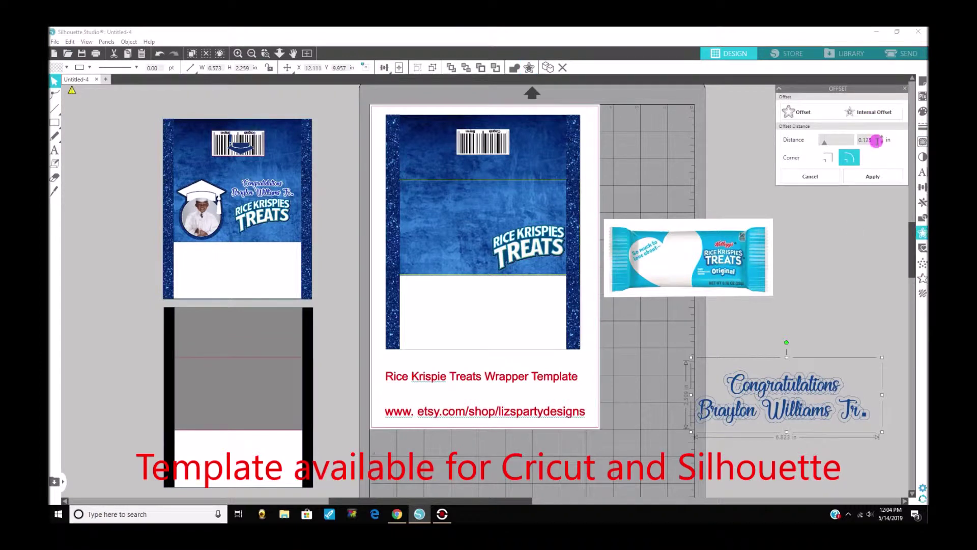
left_click(877, 140)
left_click(873, 141)
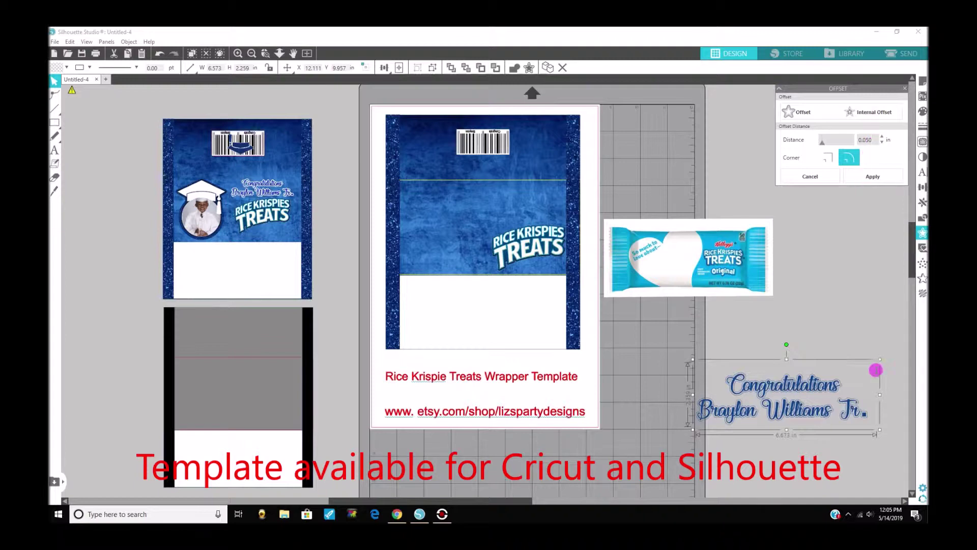
Review the offset's fill and line colours, then select the text with its outline.
left_click(924, 110)
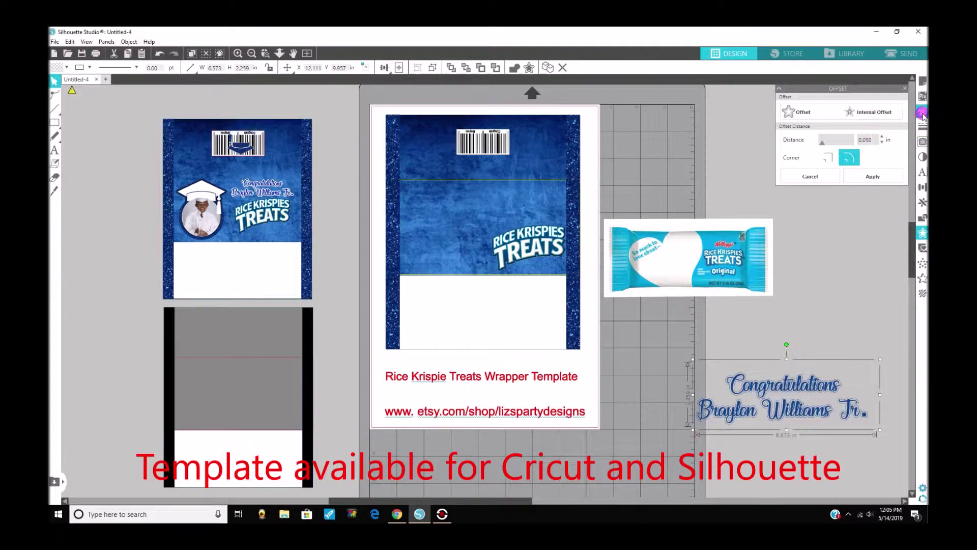
left_click(922, 113)
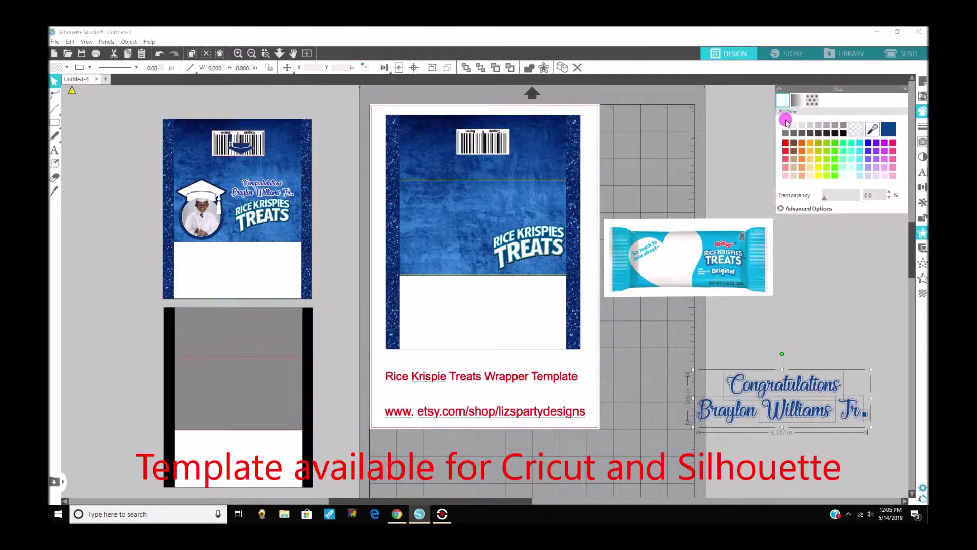
left_click(922, 126)
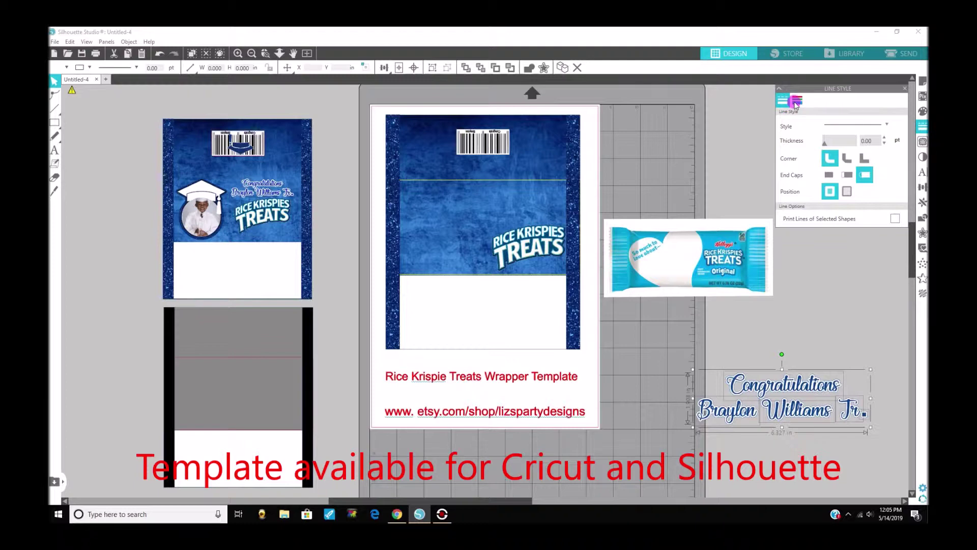
left_click(796, 102)
left_click(688, 334)
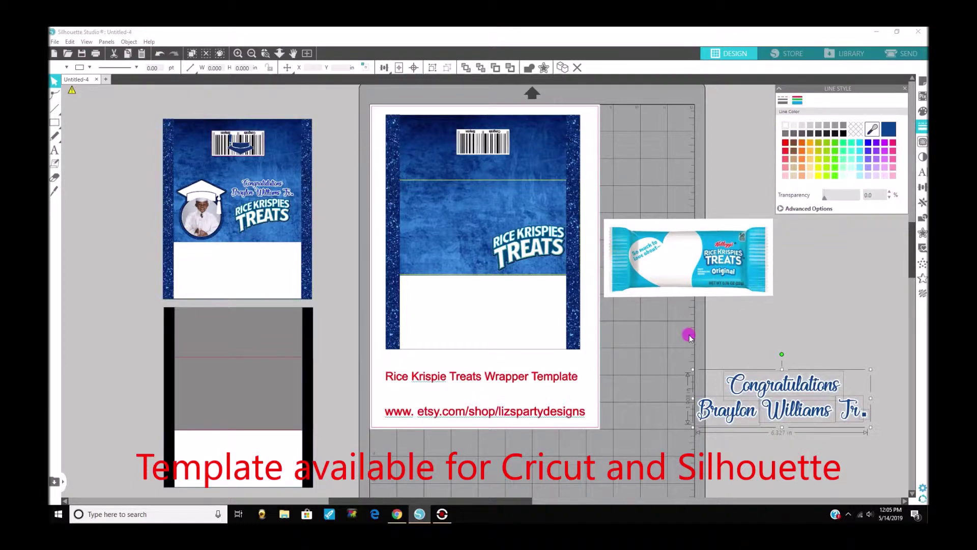
left_click_drag(679, 348, 896, 496)
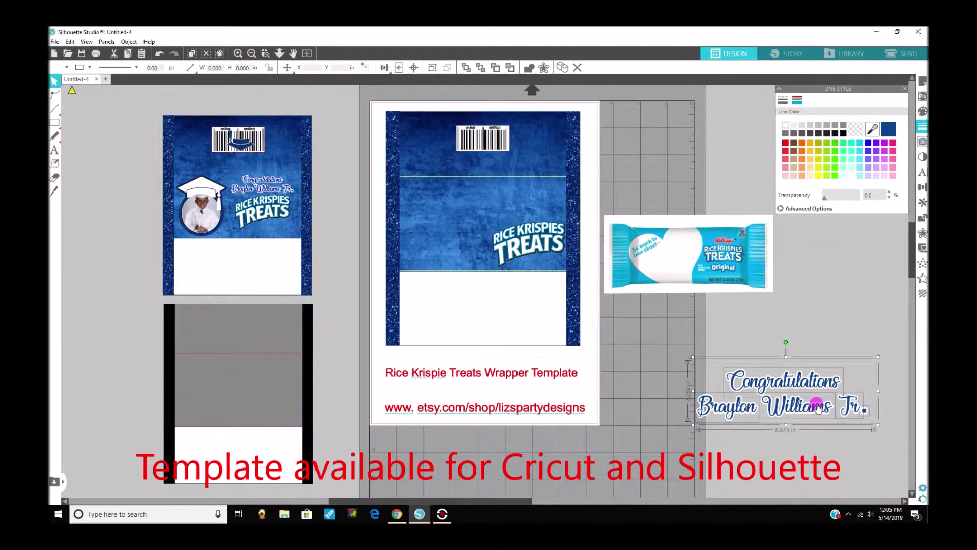
Group the name text with its offset, move it onto the centre wrapper and shrink it.
right_click(817, 408)
left_click(840, 310)
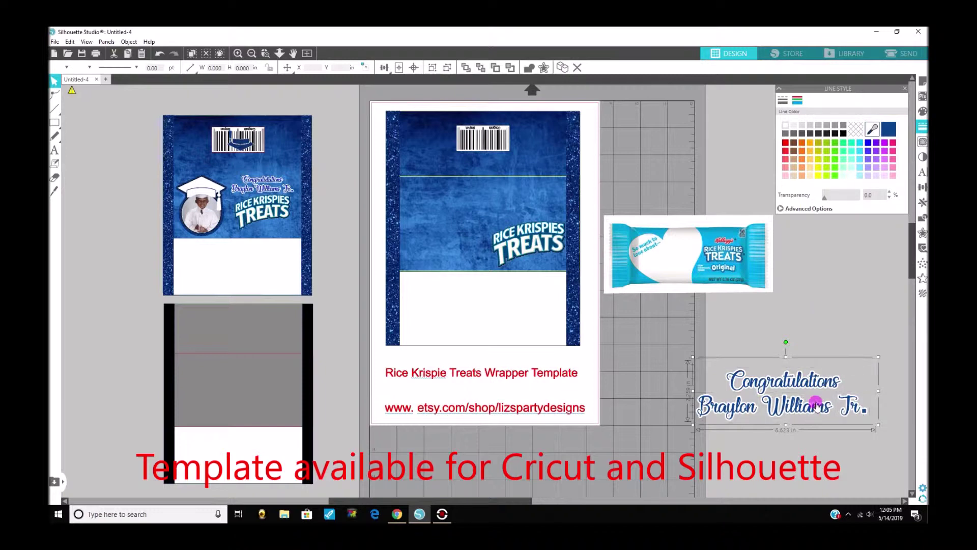
left_click_drag(812, 406, 524, 207)
left_click_drag(588, 224, 558, 209)
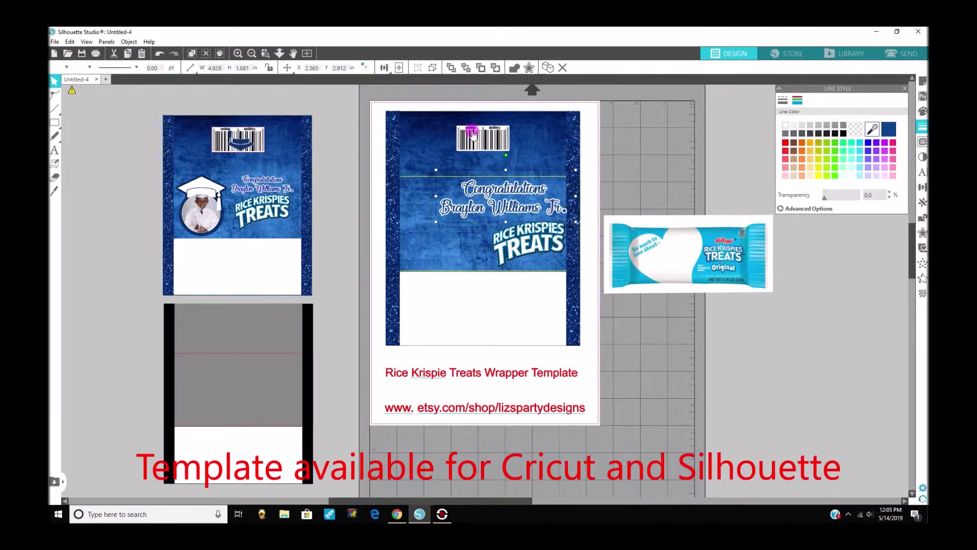
Duplicate the capped graduate photo and move the copy onto the centre wrapper.
left_click(470, 225)
left_click(210, 223)
right_click(209, 224)
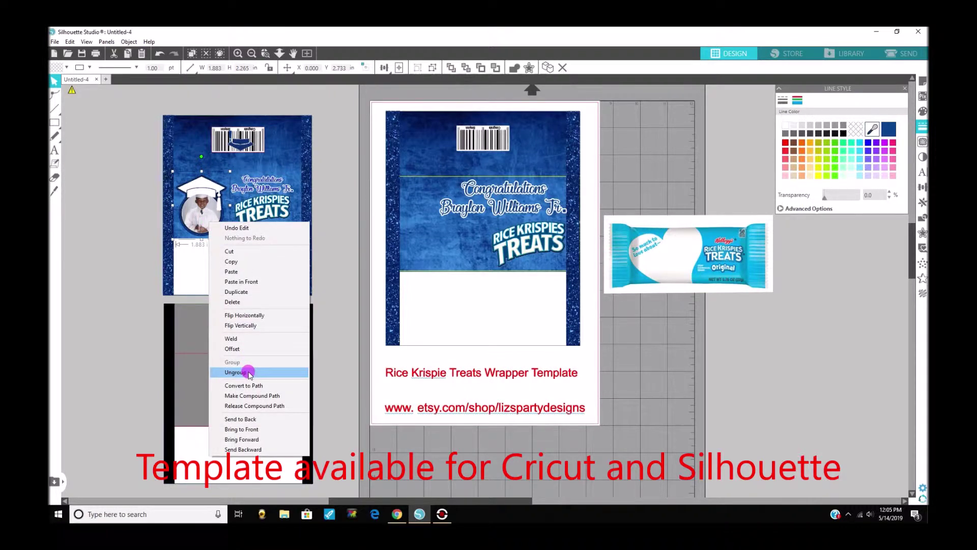
left_click(239, 292)
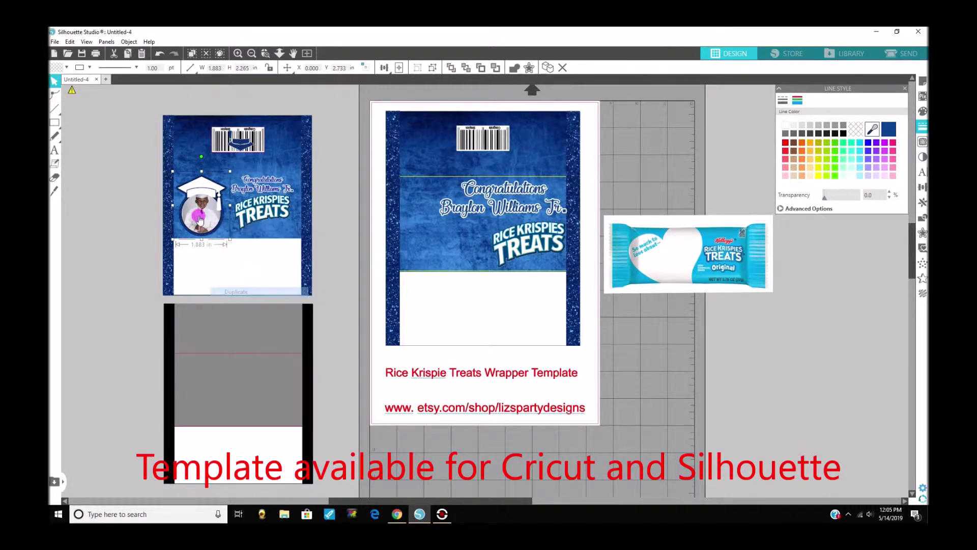
left_click_drag(198, 219, 437, 257)
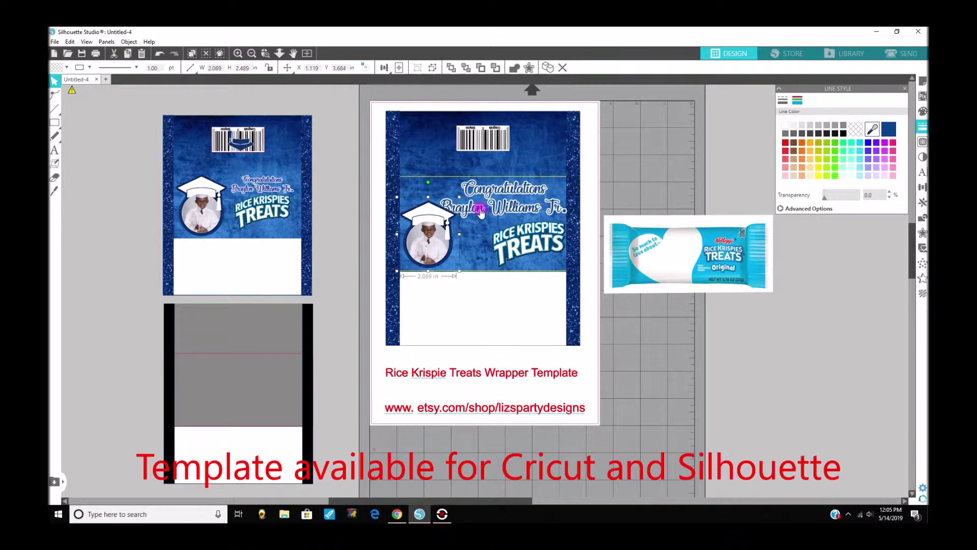
Adjust the name text's size and position and shrink the RICE KRISPIES TREATS logo to 3.240 in wide.
left_click_drag(481, 212, 479, 210)
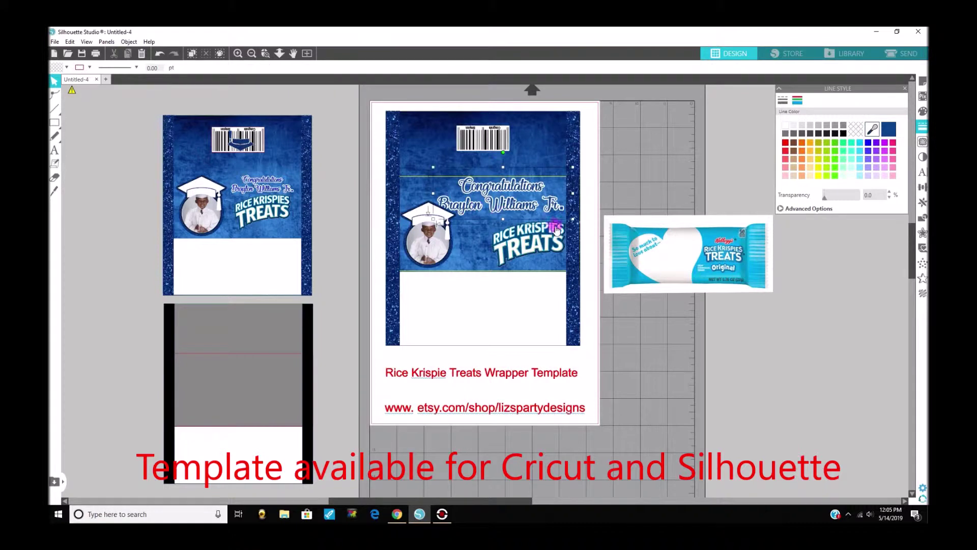
left_click_drag(571, 220, 559, 206)
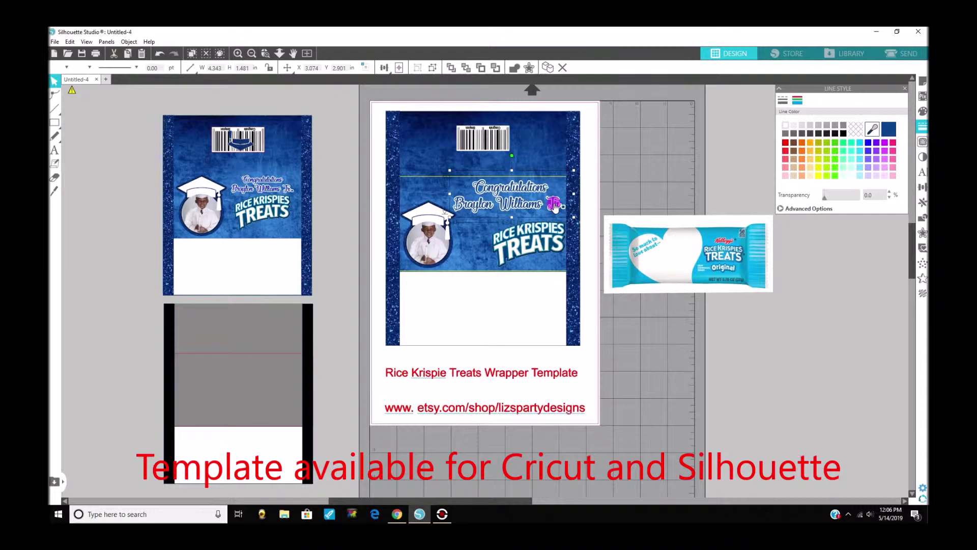
left_click_drag(562, 280, 455, 278)
left_click_drag(511, 239, 511, 236)
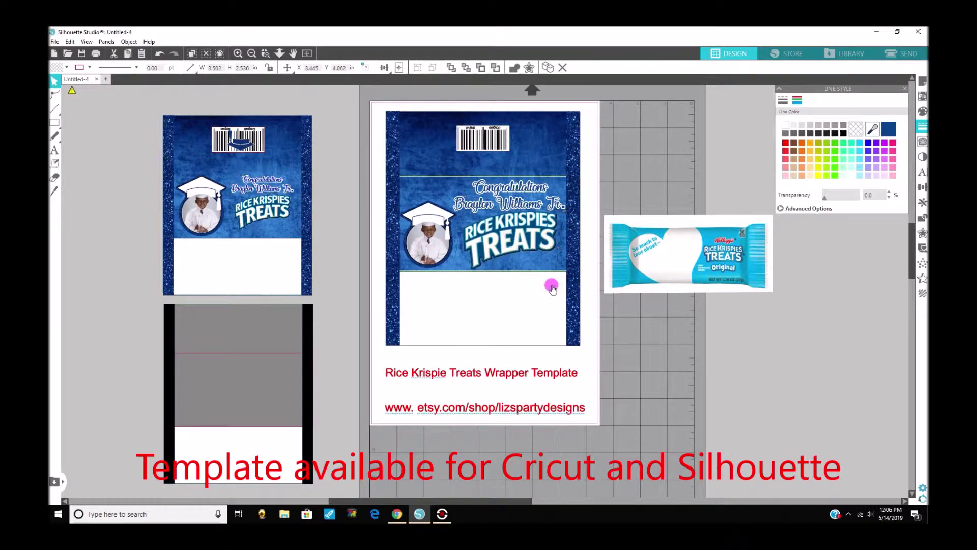
left_click_drag(558, 279, 537, 240)
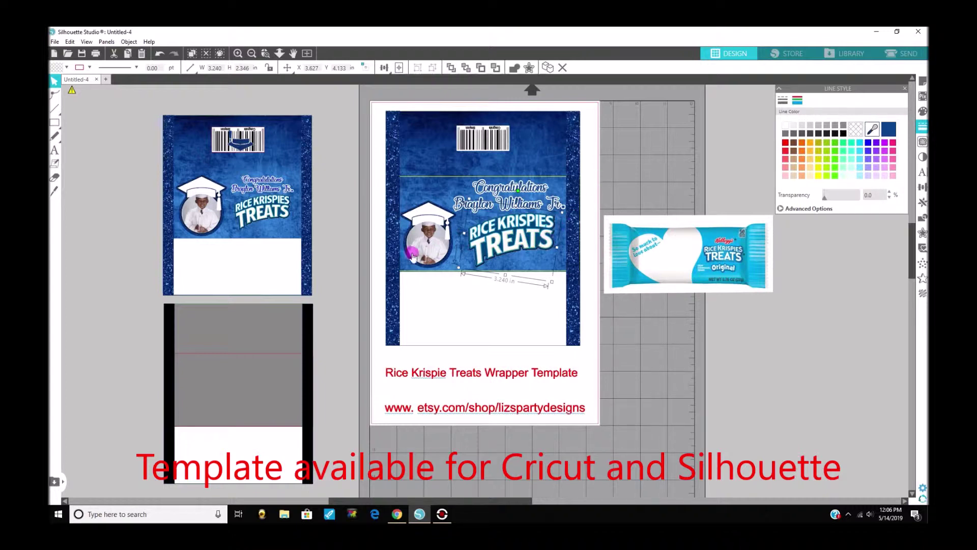
left_click(429, 248)
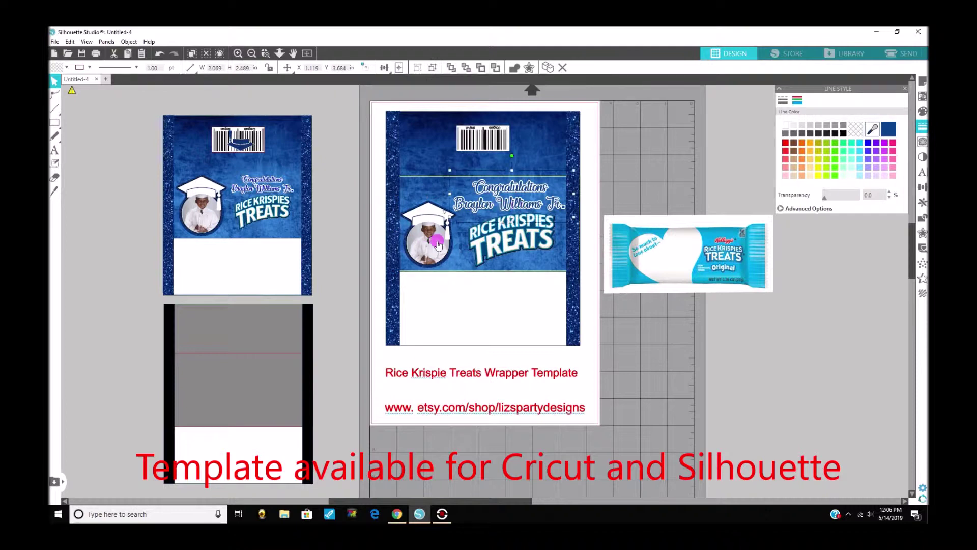
Enlarge the graduate photo slightly and shrink and shift the Congratulations text right.
left_click_drag(459, 198, 471, 178)
left_click_drag(443, 223, 444, 225)
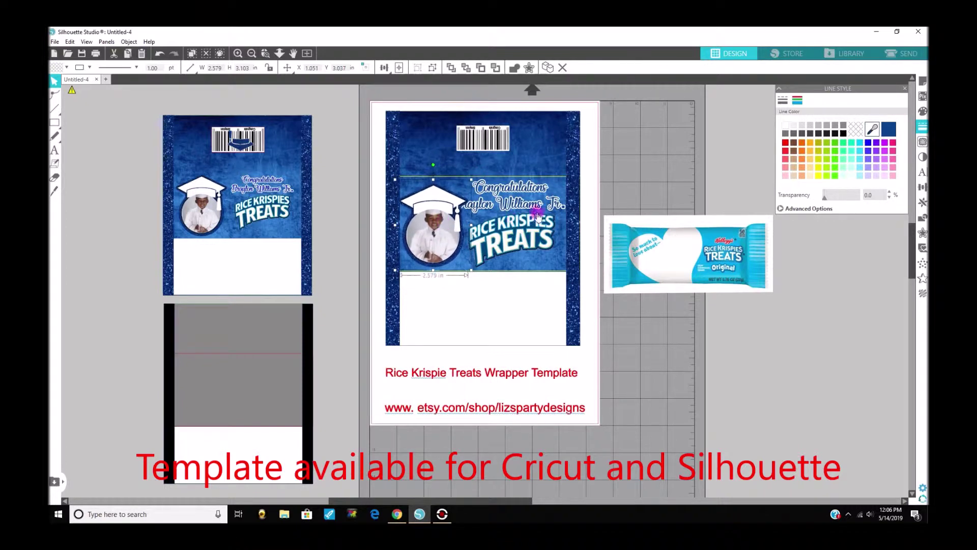
left_click(531, 210)
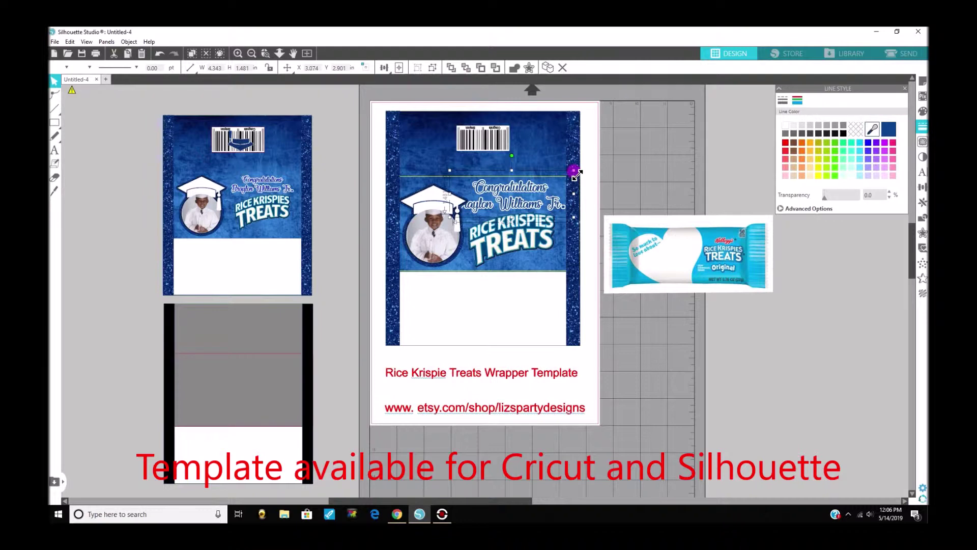
left_click_drag(561, 184, 557, 184)
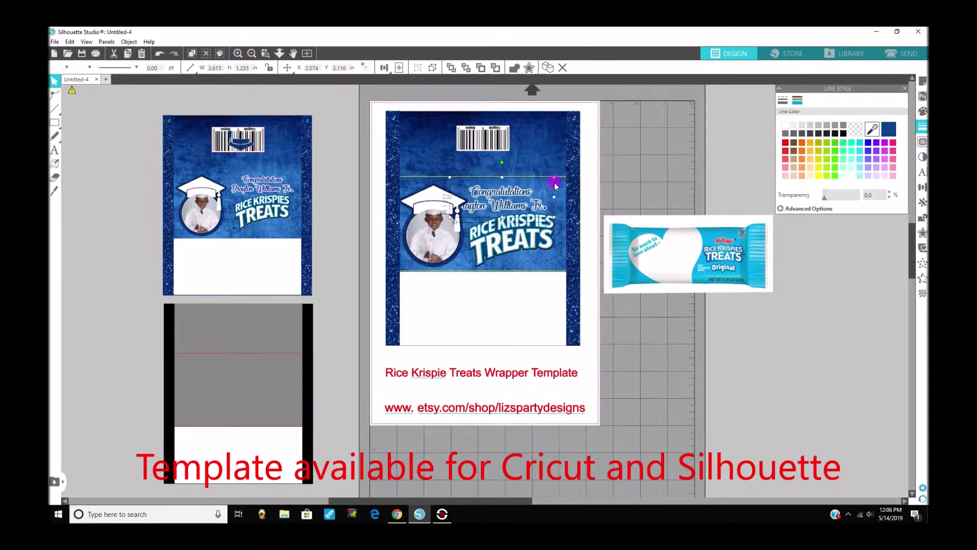
left_click_drag(507, 207, 524, 204)
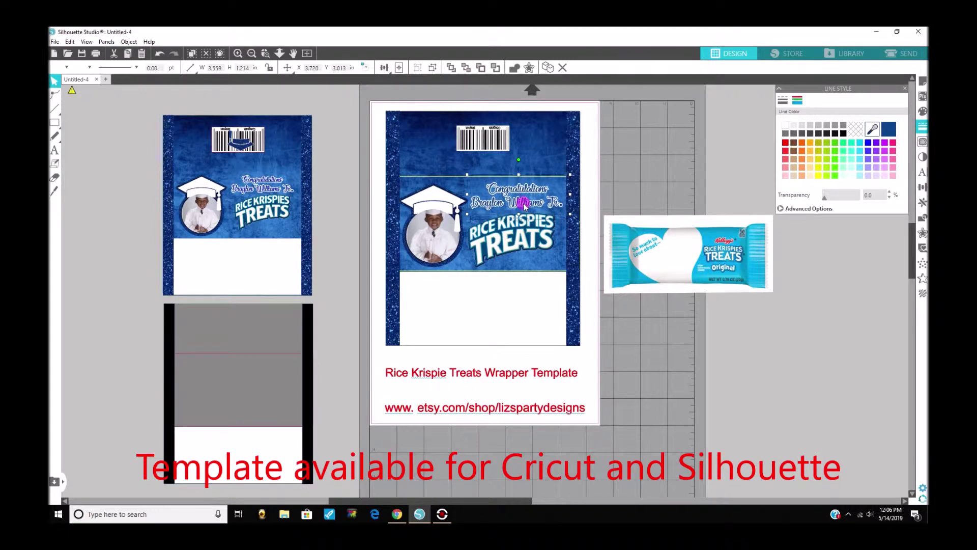
Nudge the RICE KRISPIES TREATS logo into place beside the photo and deselect it.
left_click(526, 230)
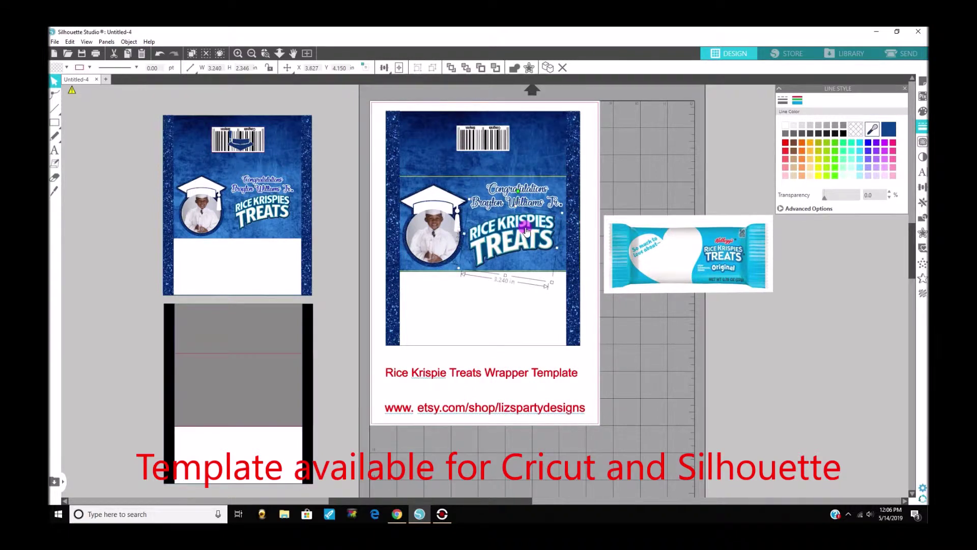
left_click_drag(526, 230, 529, 230)
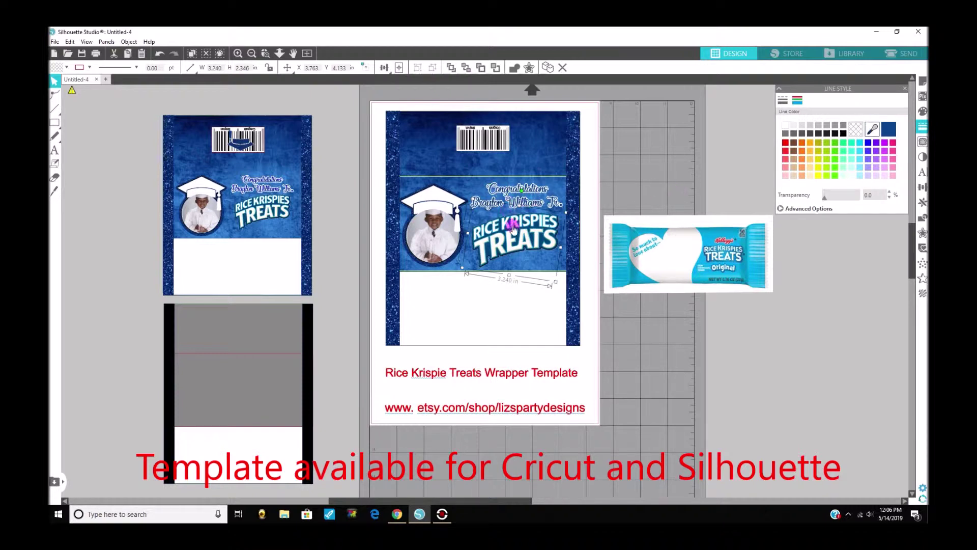
left_click_drag(517, 227, 516, 225)
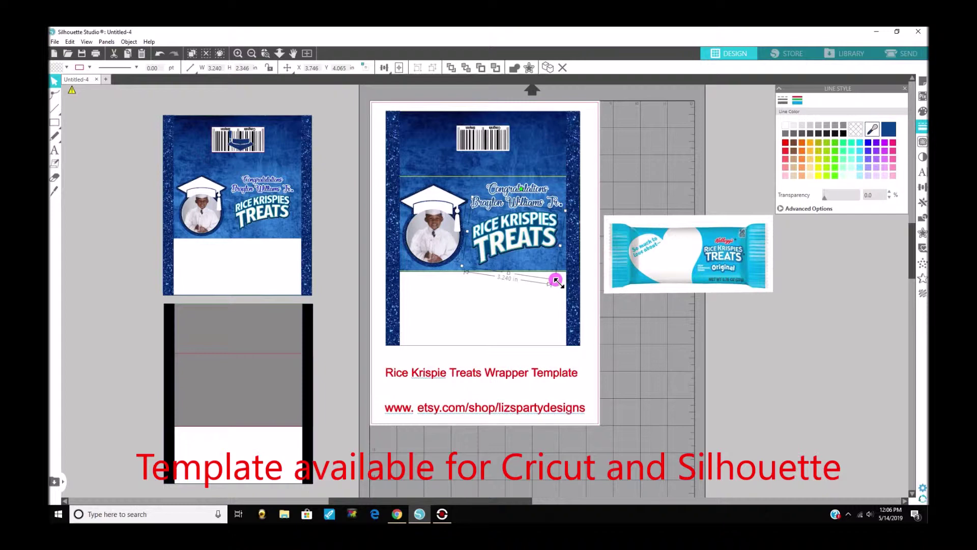
left_click(538, 235)
left_click(487, 148)
Duplicate the barcode and place the copy on the mat below the Rice Krispies bar image.
right_click(486, 149)
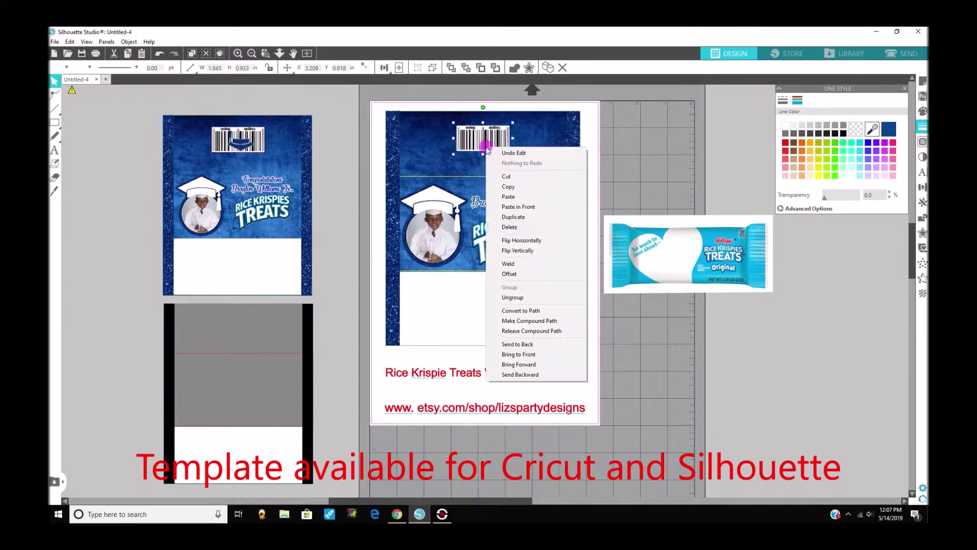
left_click(514, 217)
left_click_drag(504, 152, 670, 383)
left_click(709, 403)
left_click(645, 371)
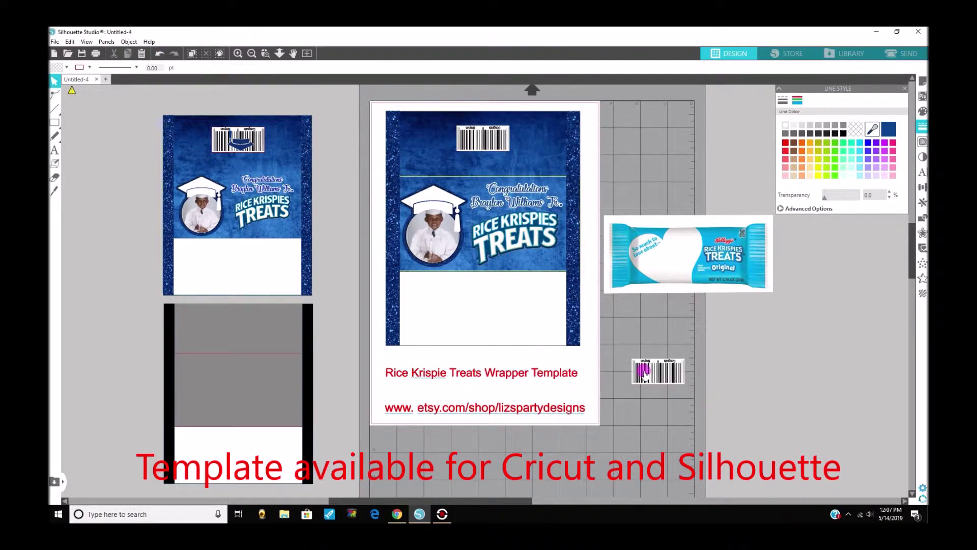
left_click(238, 53)
left_click(238, 54)
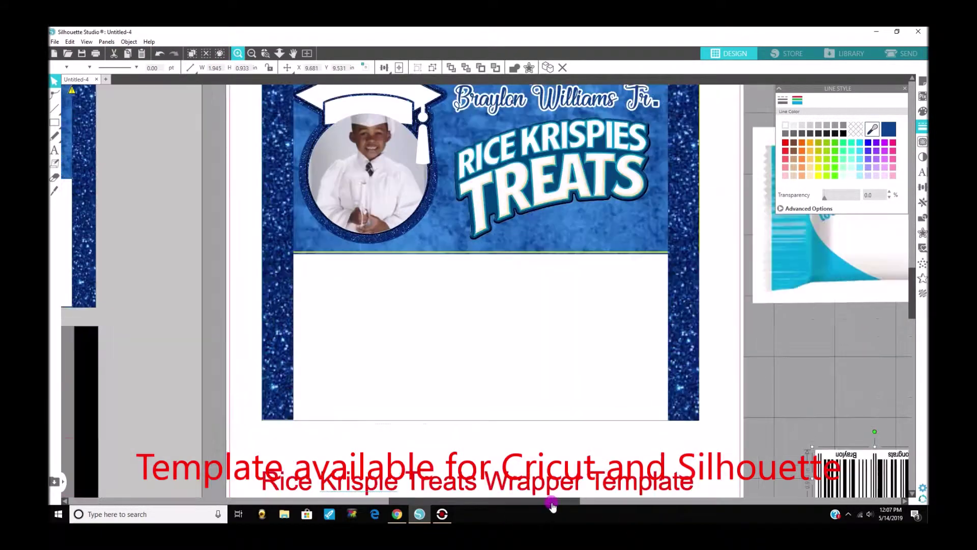
left_click_drag(552, 503, 723, 502)
left_click_drag(489, 484, 518, 405)
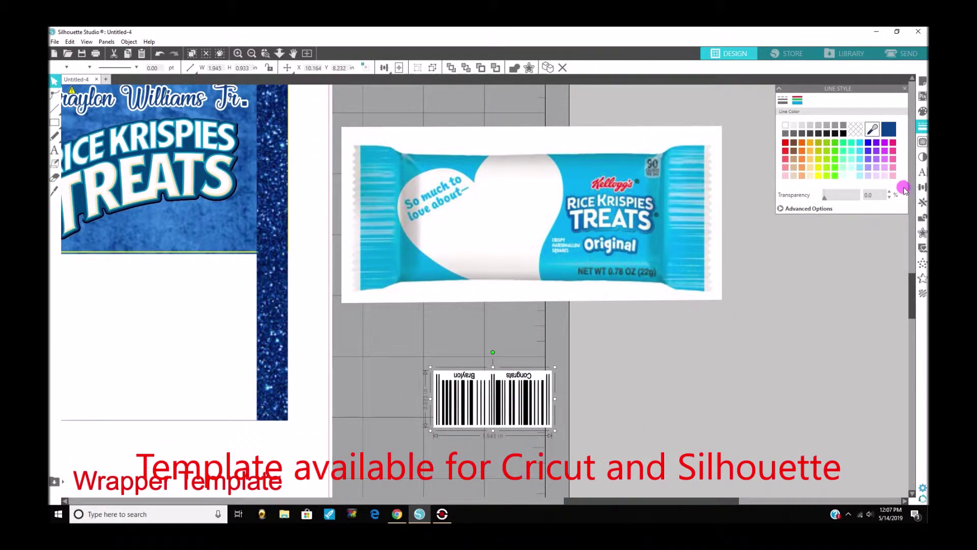
left_click(923, 187)
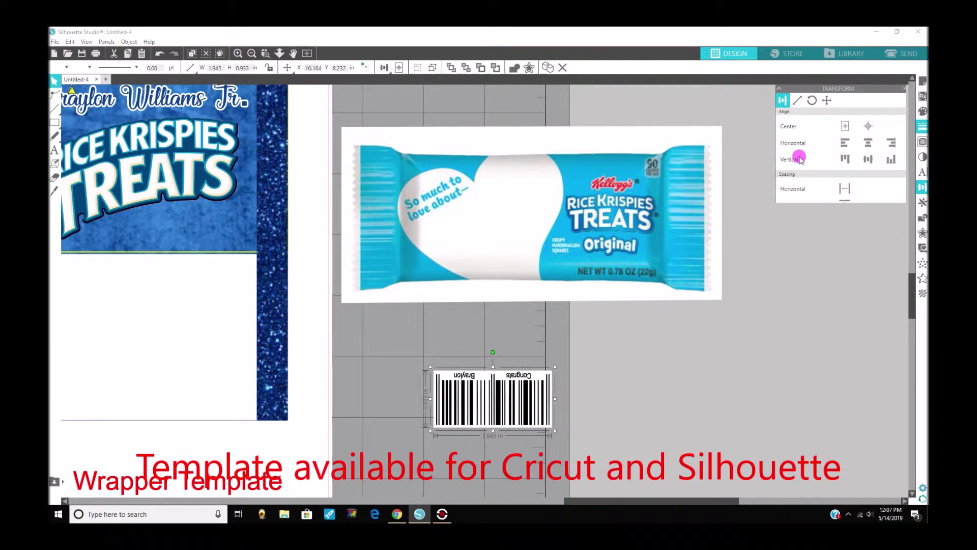
Rotate the barcode copy 180° with two 90° turns and shift it left.
left_click(813, 100)
left_click(823, 184)
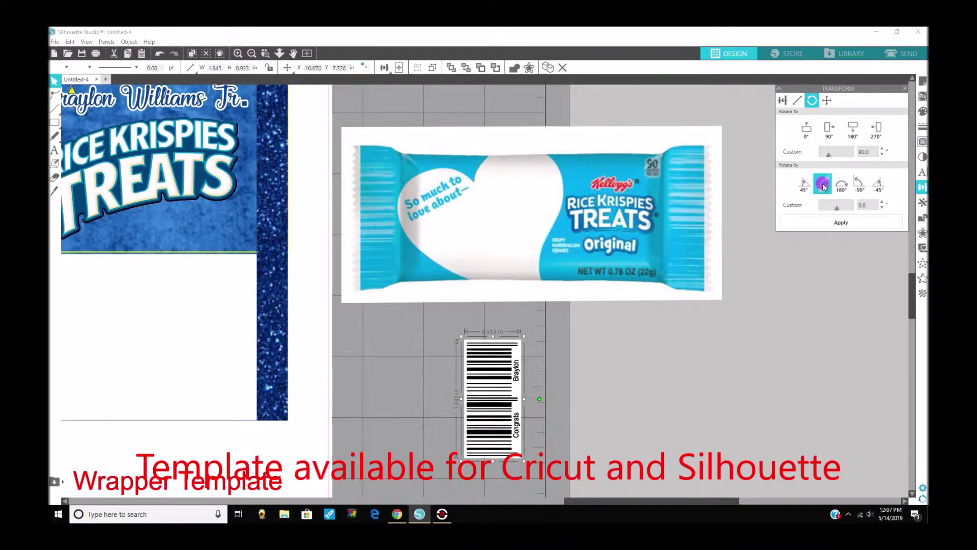
left_click(823, 184)
left_click_drag(515, 393, 481, 387)
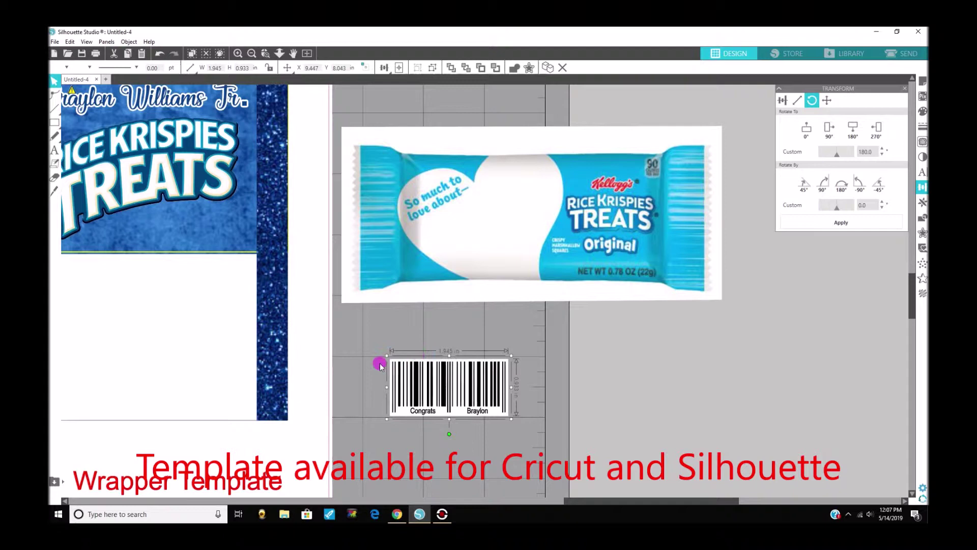
Ungroup the barcode to try repositioning its Congrats and name labels, then undo those moves.
right_click(426, 412)
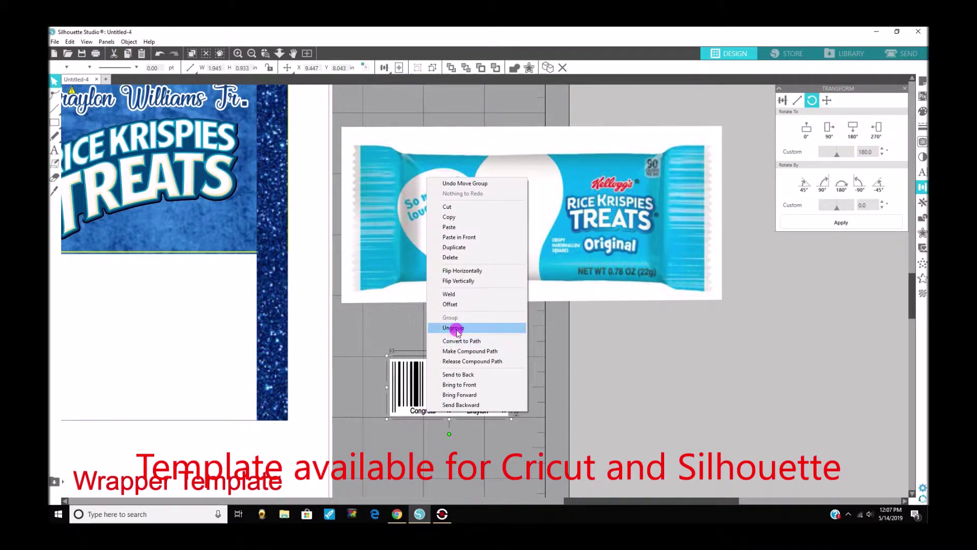
left_click(454, 327)
left_click(422, 411)
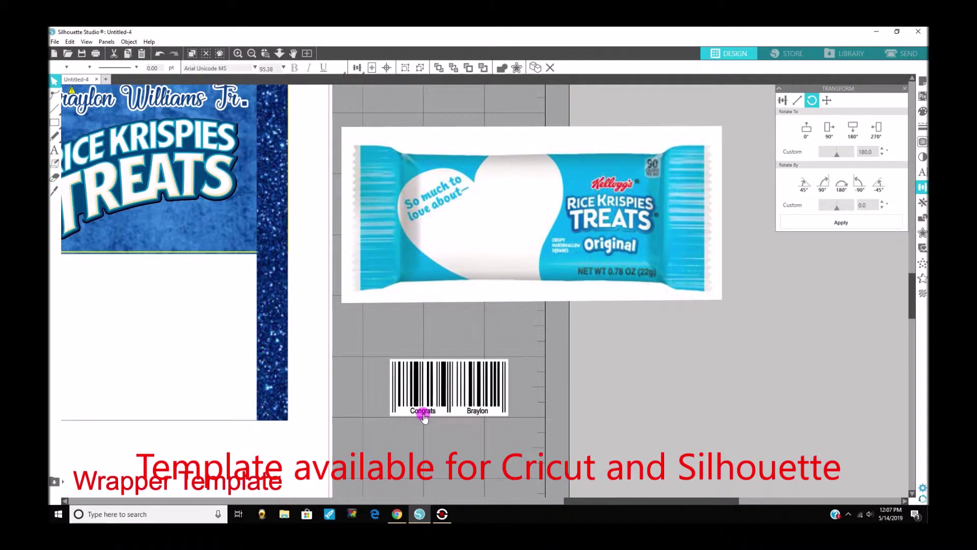
left_click_drag(422, 413, 444, 442)
left_click_drag(476, 410, 481, 443)
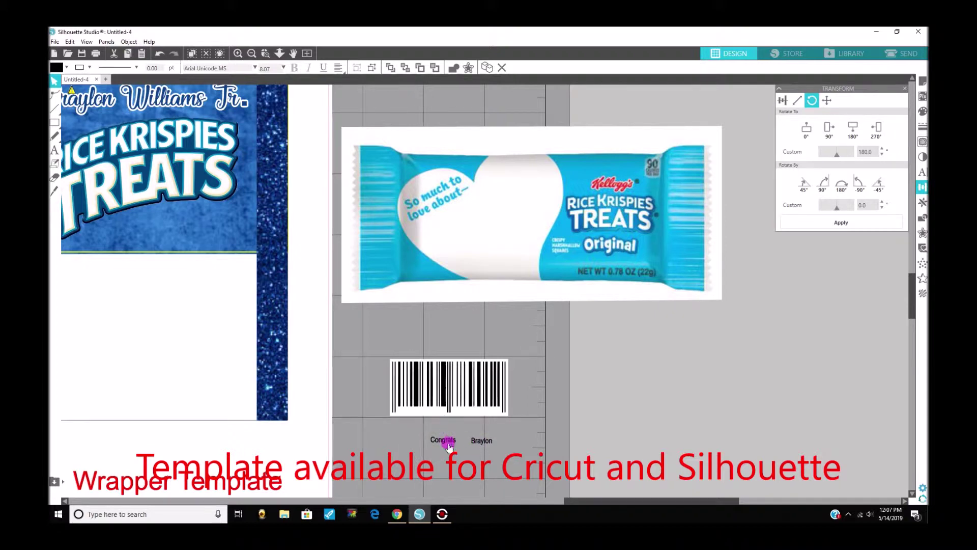
left_click(452, 444)
double_click(452, 442)
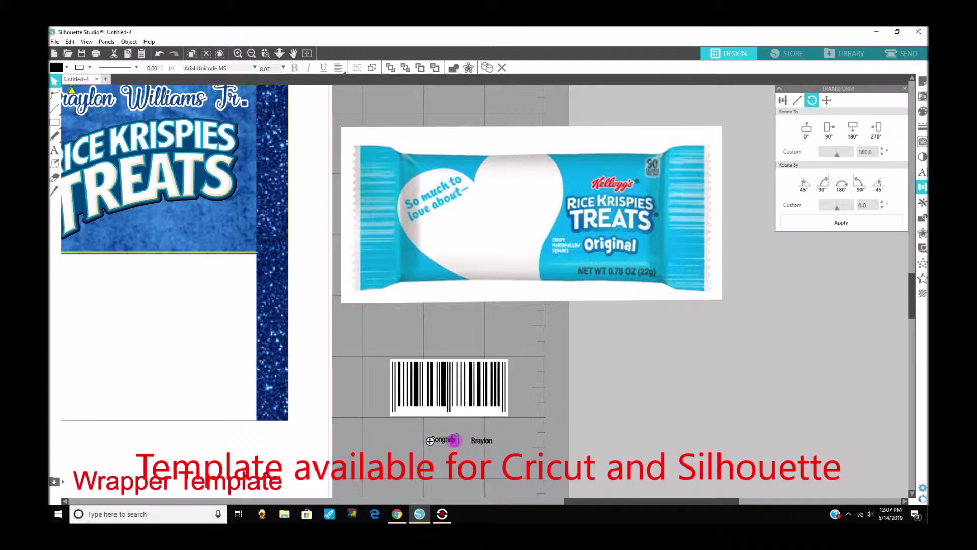
left_click(158, 55)
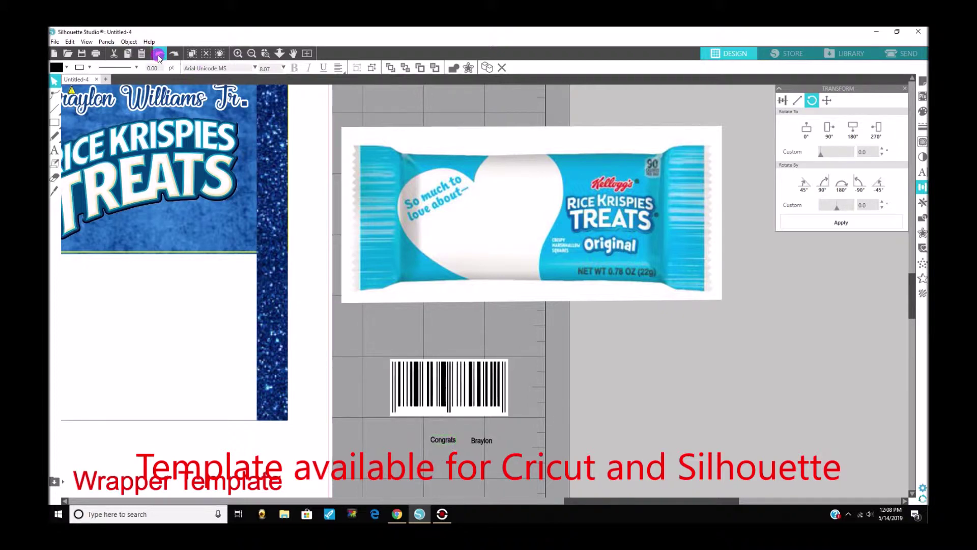
left_click(158, 55)
left_click(157, 55)
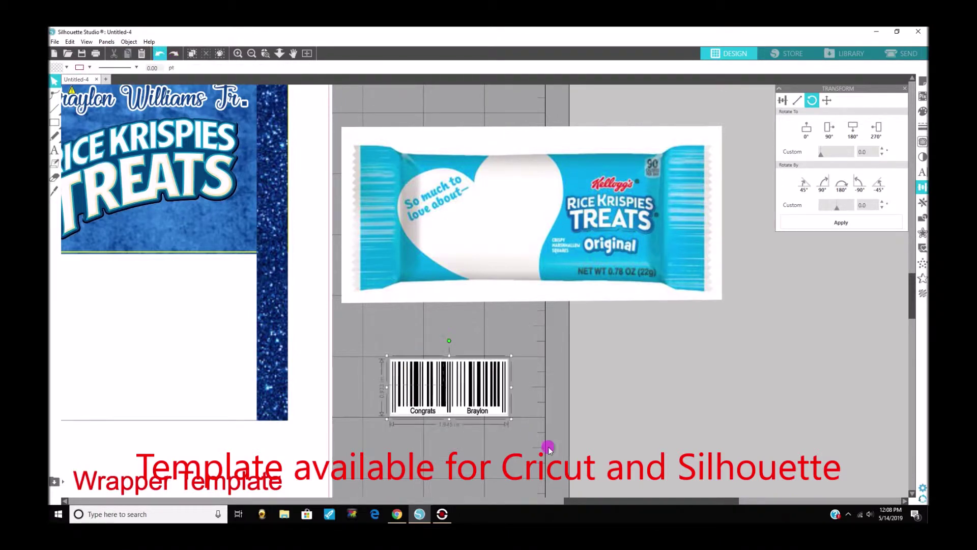
right_click(481, 405)
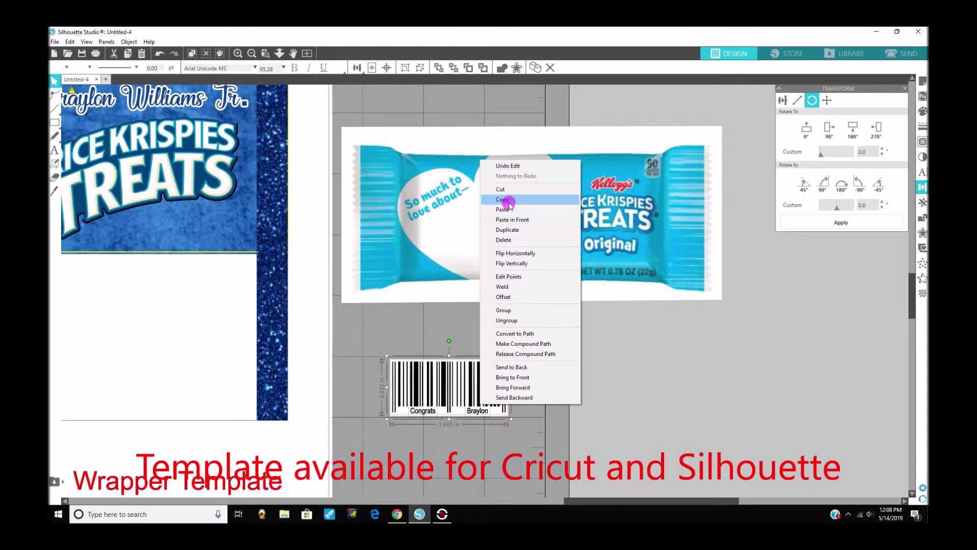
Regroup the rotated barcode with its two labels and zoom out to the whole sheet.
left_click(512, 310)
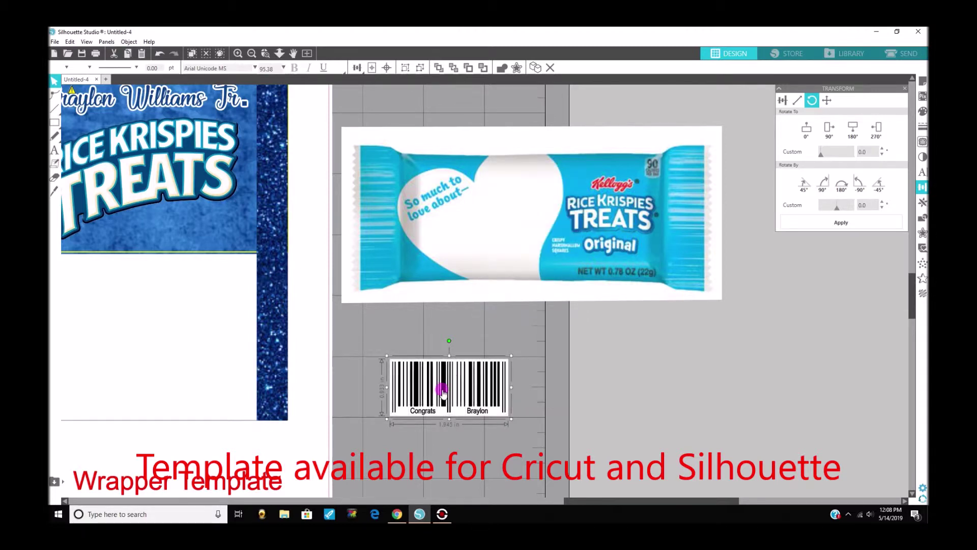
left_click_drag(563, 502, 469, 488)
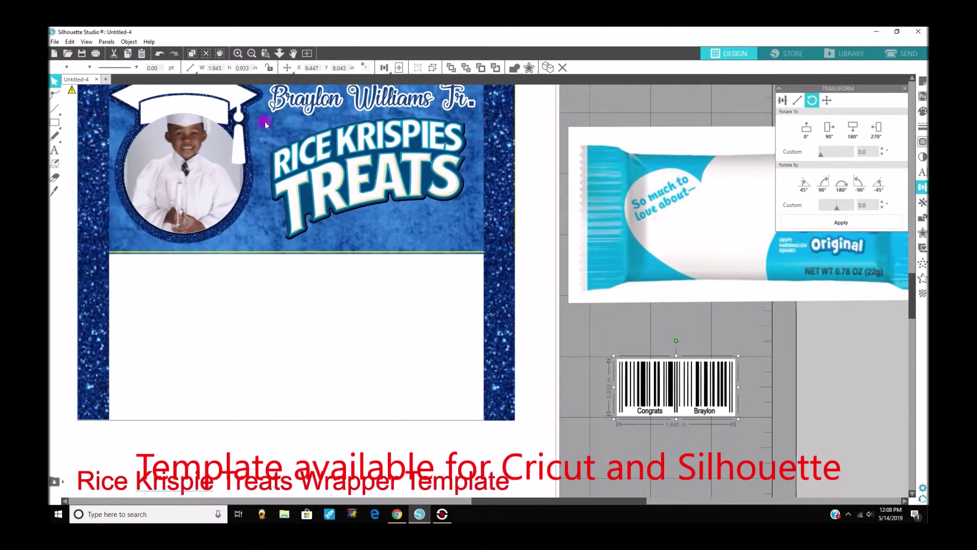
left_click(252, 54)
Delete the spare barcode copy and select the graduation cap on the left thumbnail.
left_click(589, 356)
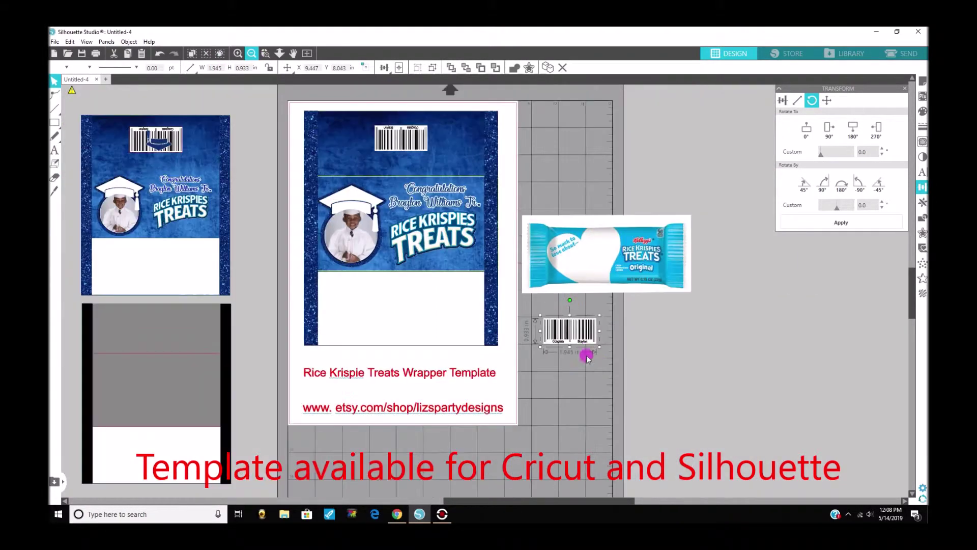
key("Delete")
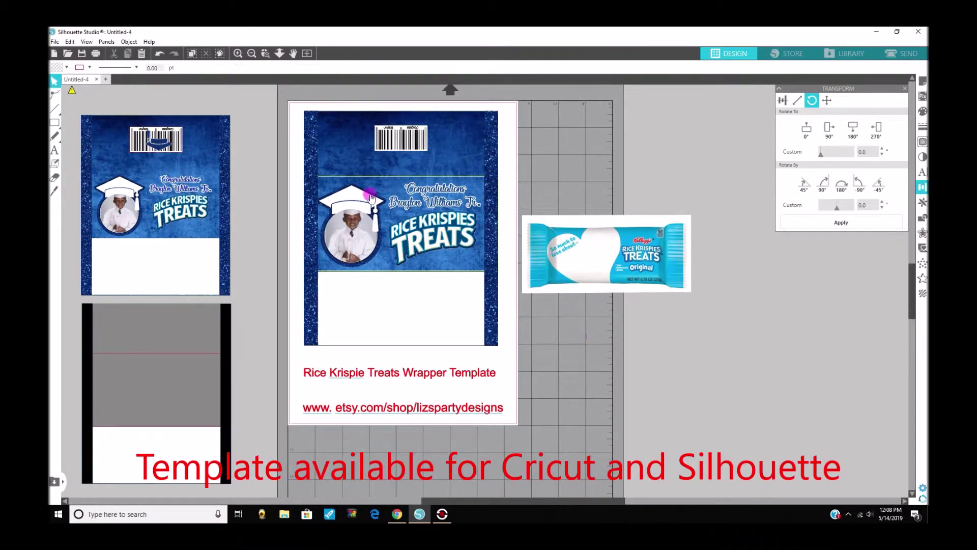
left_click_drag(154, 152, 160, 150)
right_click(159, 148)
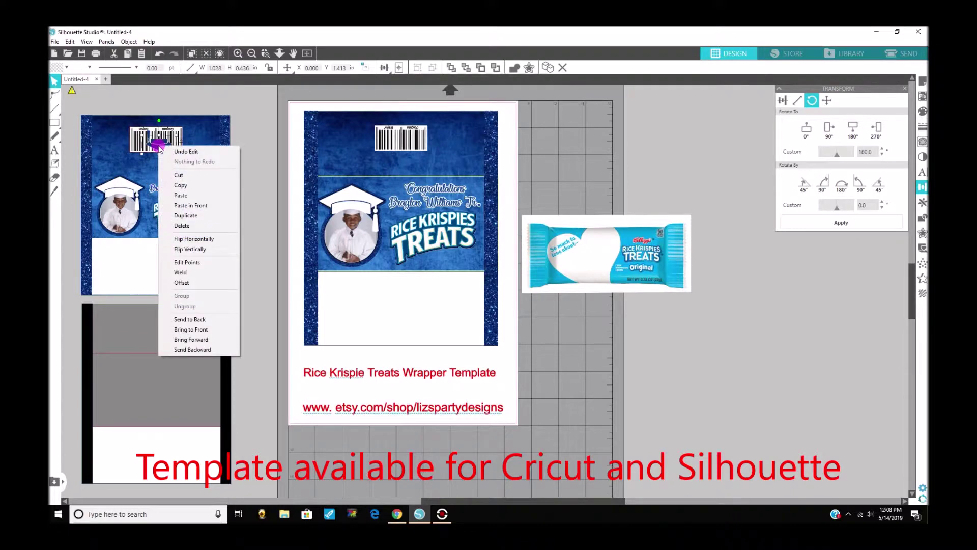
left_click(253, 113)
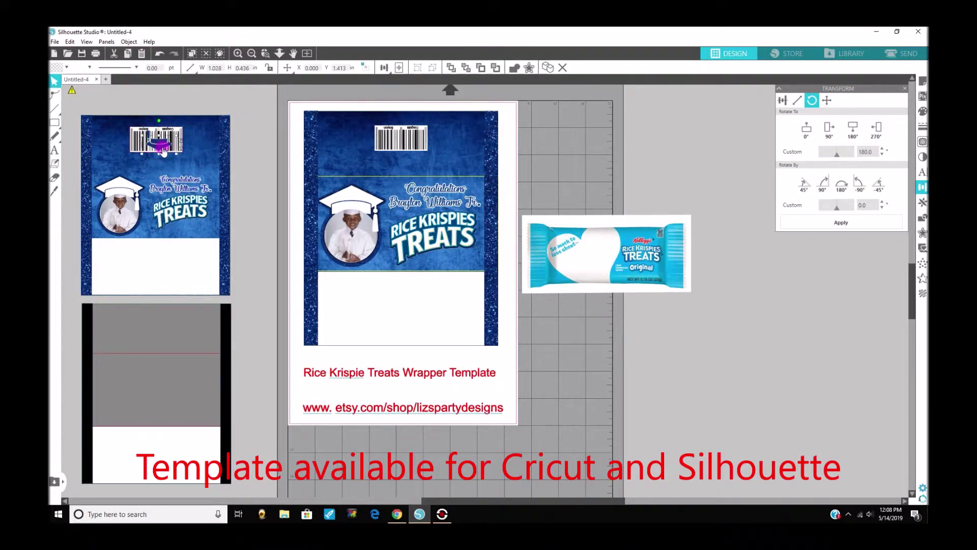
left_click_drag(162, 149, 149, 136)
Duplicate and group the graduation cap, then place the copy on the middle wrapper's barcode.
right_click(160, 148)
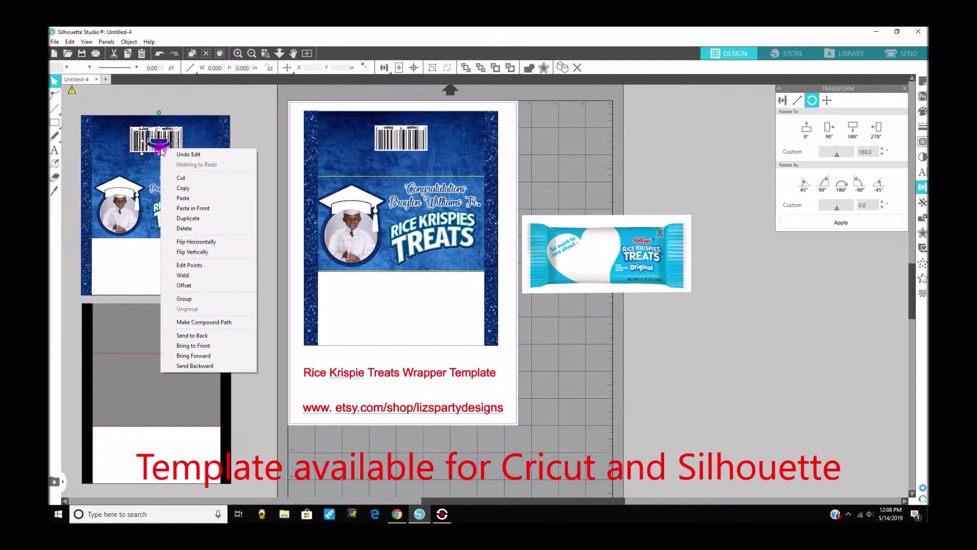
left_click(194, 221)
left_click_drag(171, 148, 257, 162)
right_click(249, 153)
left_click(277, 307)
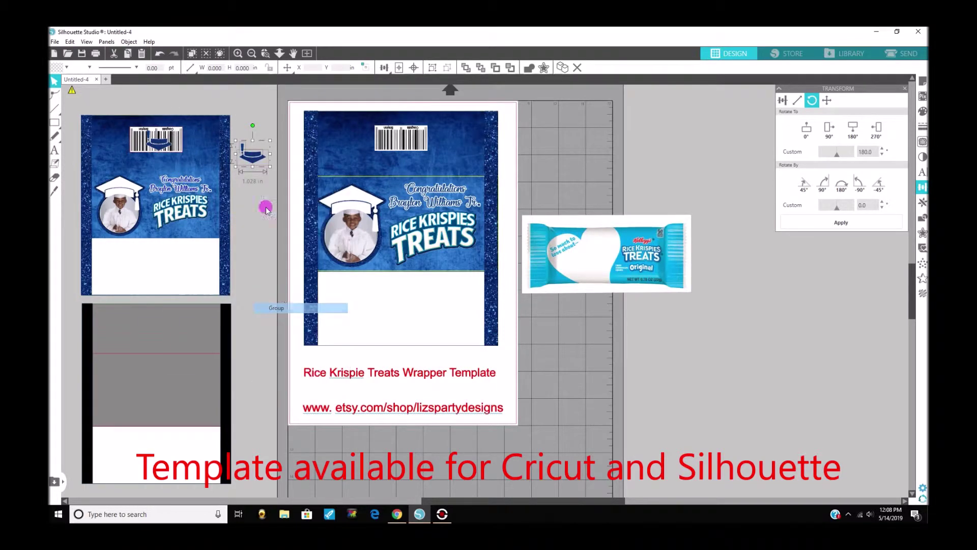
left_click_drag(255, 161, 407, 148)
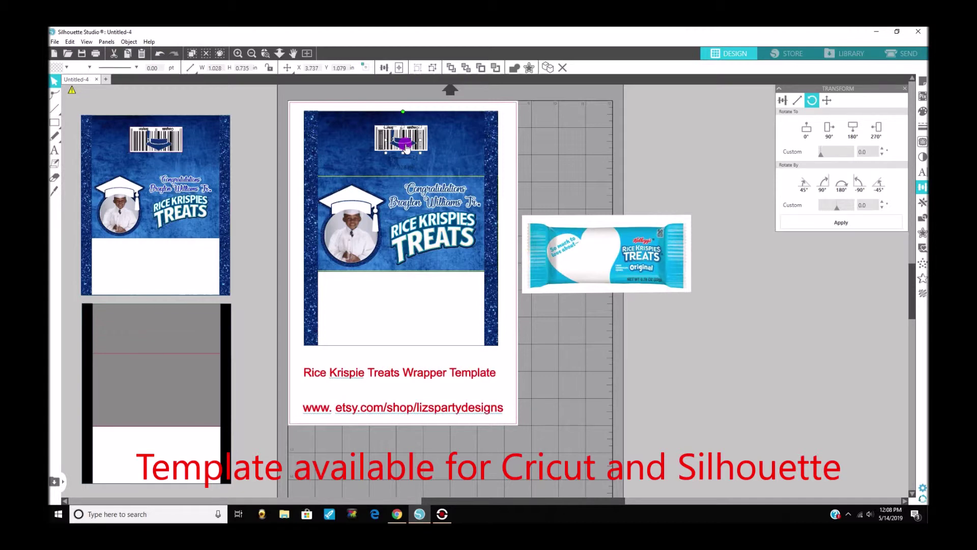
left_click_drag(407, 146, 408, 149)
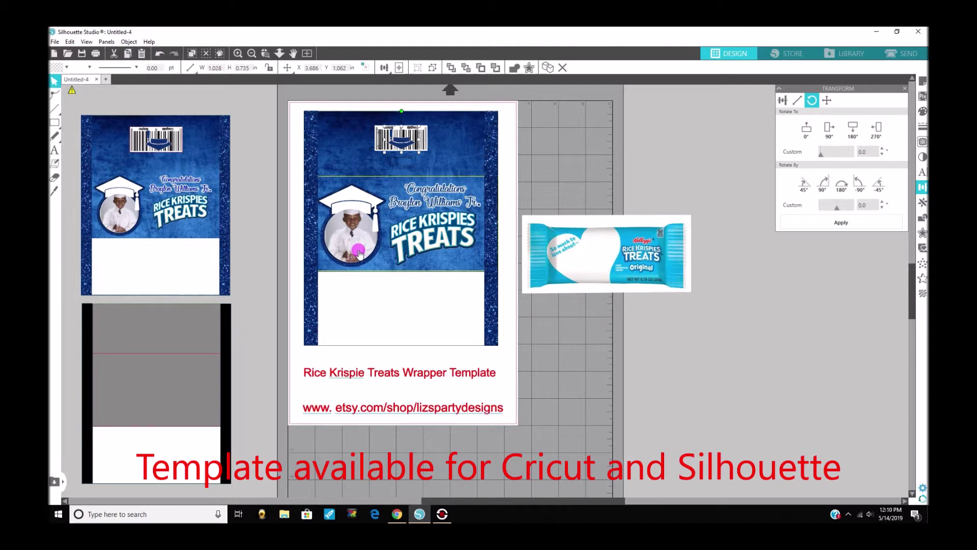
Nudge the photo-and-hat group slightly right to X 1.102 in.
left_click_drag(359, 252, 360, 252)
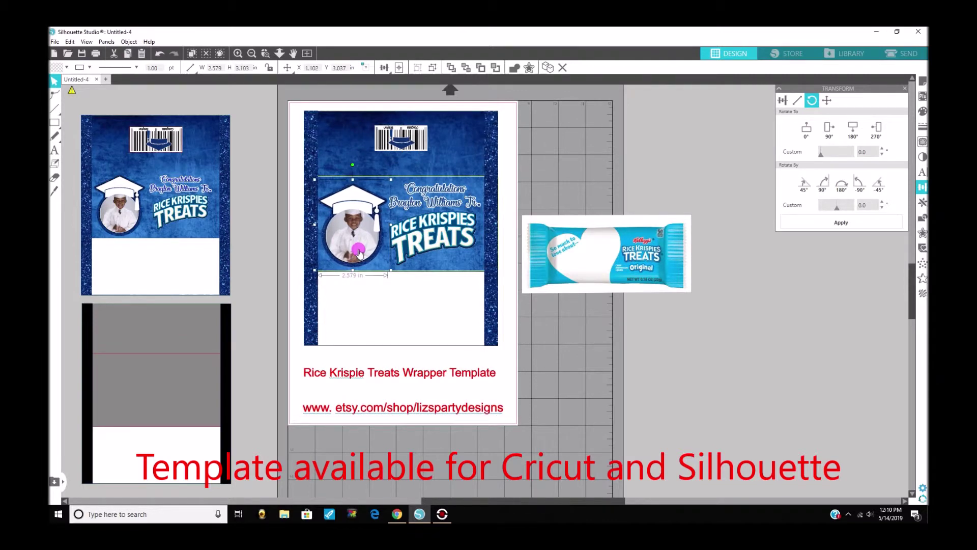